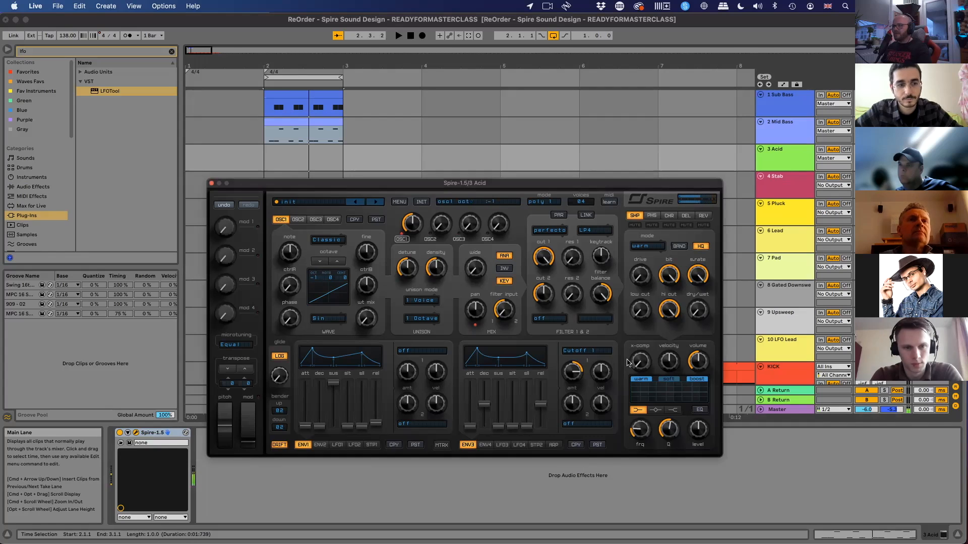
Switch filter 1 to the acido type, raise its resonance and set its cutoff to about 329.
{"action": "left_click", "coordinate": [550, 249]}
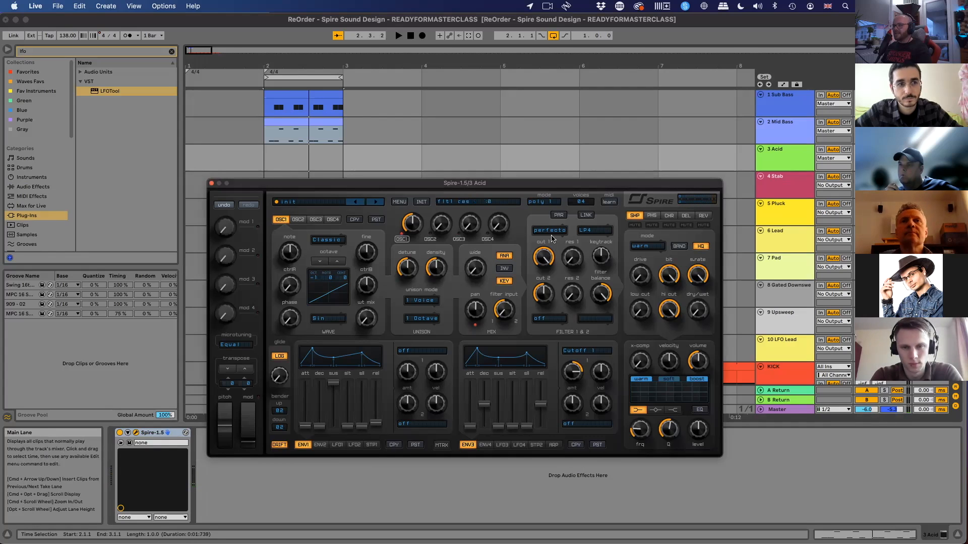
{"action": "left_click", "coordinate": [553, 233]}
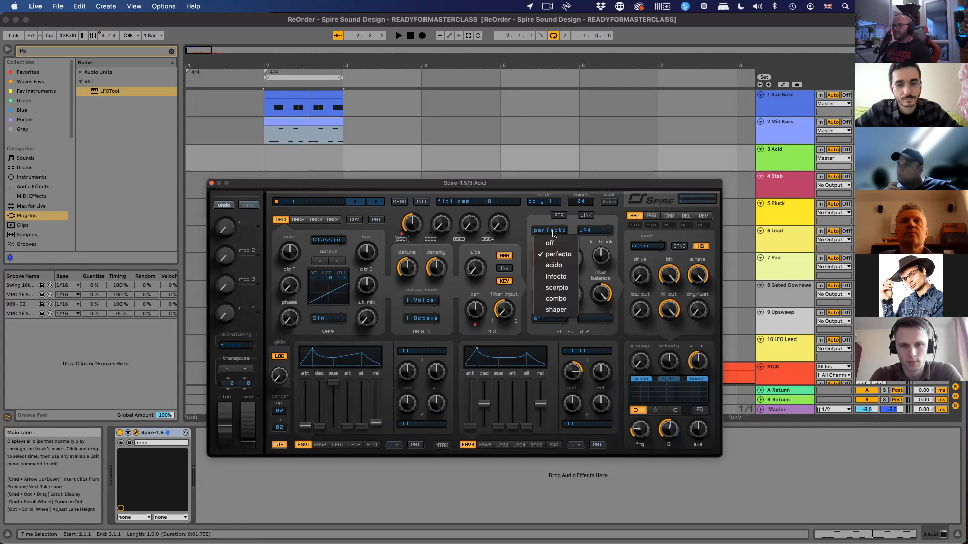
{"action": "left_click", "coordinate": [554, 266]}
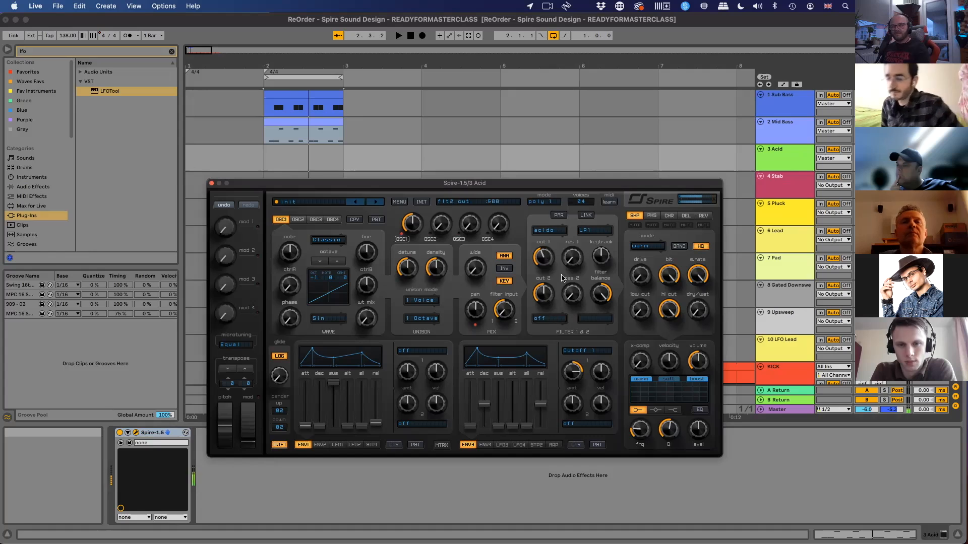
{"action": "left_click_drag", "start_coordinate": [589, 216], "coordinate": [591, 209]}
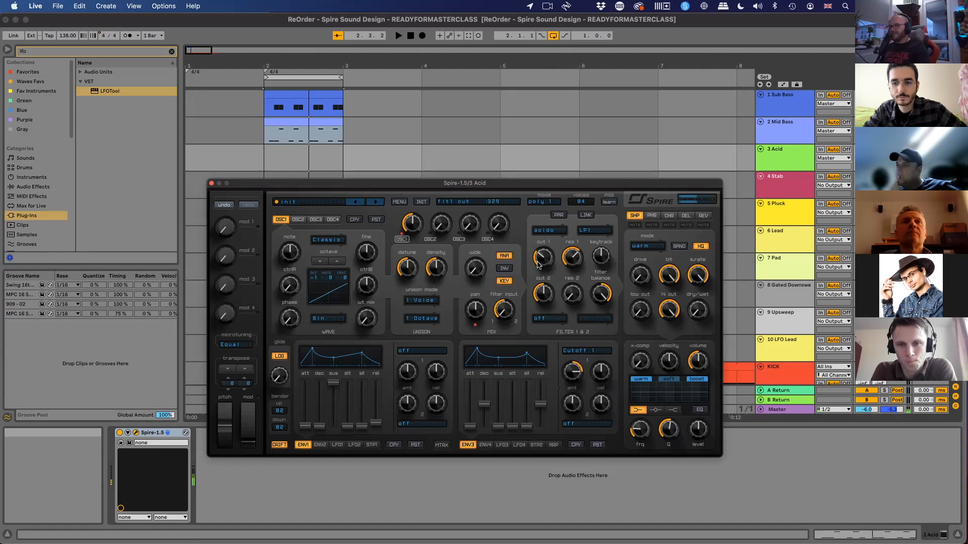
Turn on the arpeggiator, hold steps 3, 7, 11 and 15, and shorten the gate to about 350.
{"action": "left_click", "coordinate": [553, 445]}
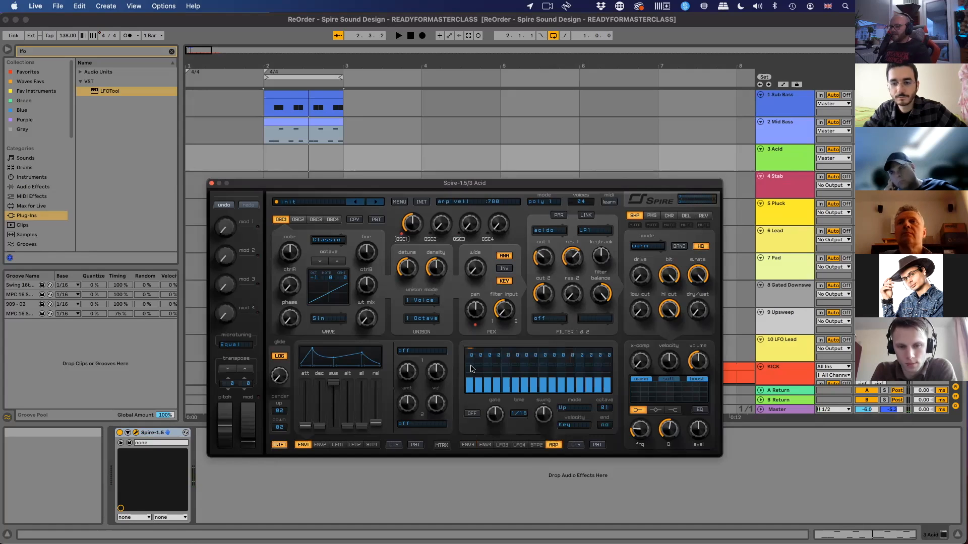
{"action": "left_click", "coordinate": [472, 414]}
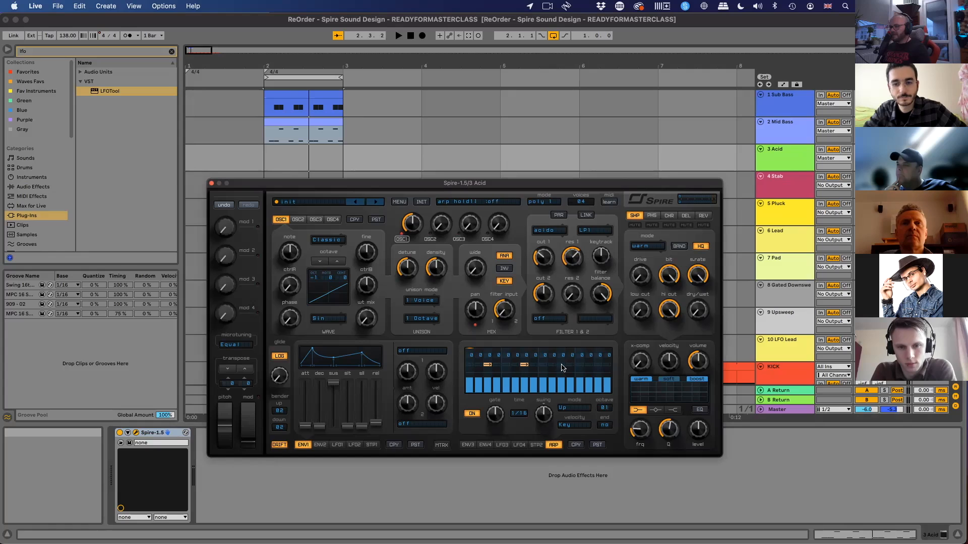
{"action": "left_click", "coordinate": [597, 365]}
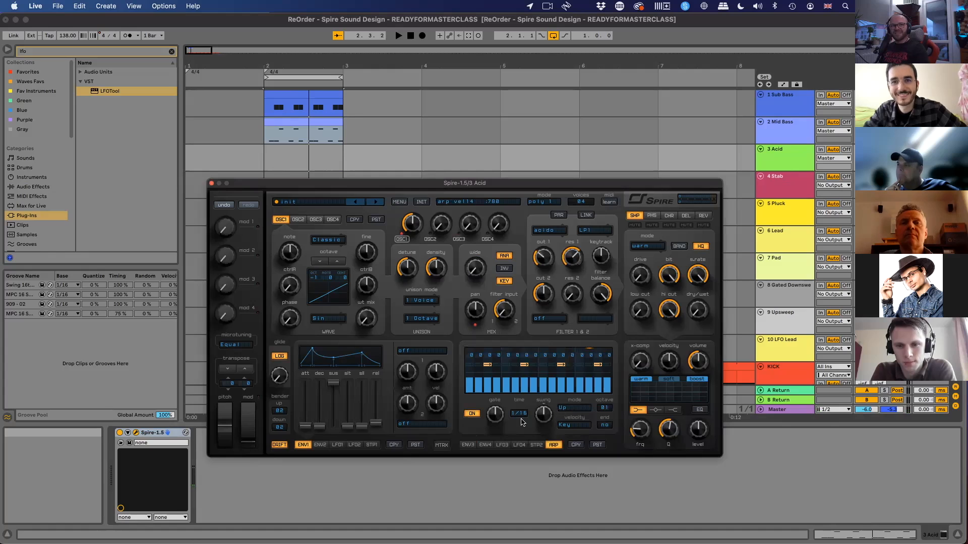
{"action": "left_click_drag", "start_coordinate": [495, 415], "coordinate": [497, 428]}
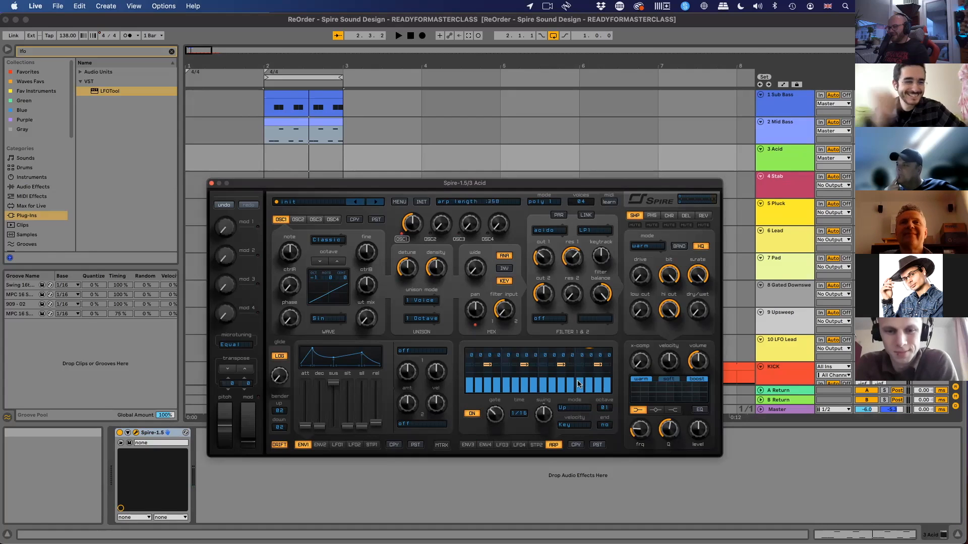
Move the arpeggiator's first hold from step 3 to step 4 and set step 4's note to 2.
{"action": "left_click", "coordinate": [496, 364]}
{"action": "left_click", "coordinate": [487, 365]}
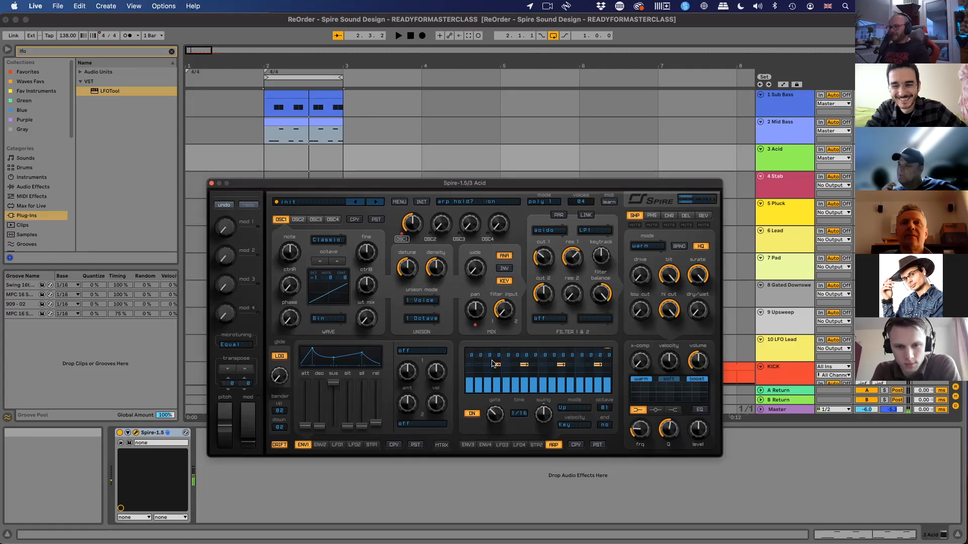
{"action": "left_click_drag", "start_coordinate": [500, 357], "coordinate": [503, 361]}
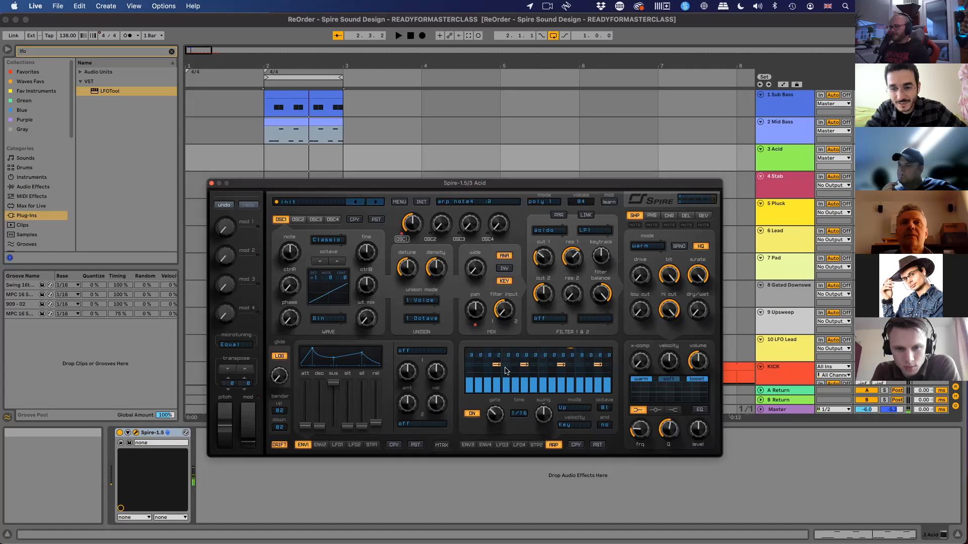
Set the arpeggiator's velocity to Step+Key and its mode to Step, and adjust the gate length.
{"action": "left_click", "coordinate": [576, 426]}
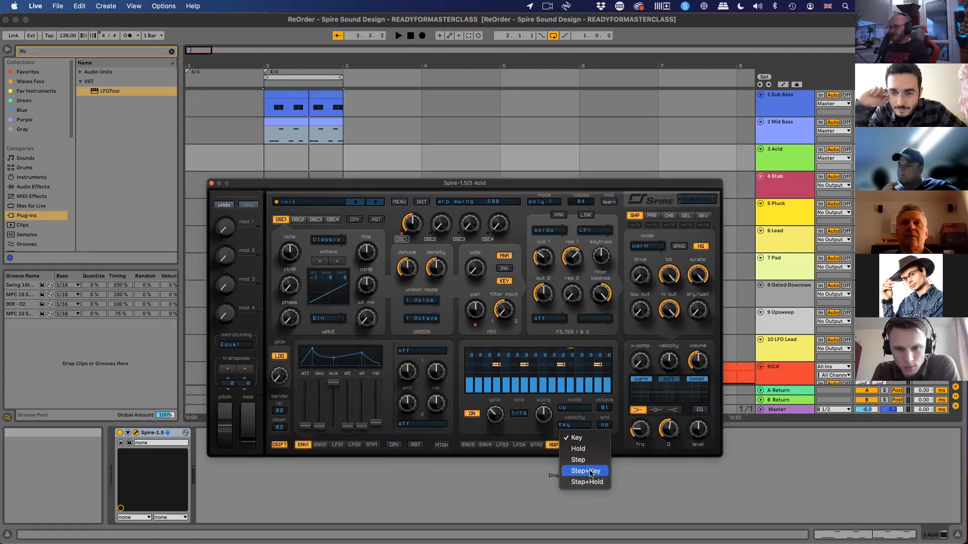
{"action": "key", "text": "Return"}
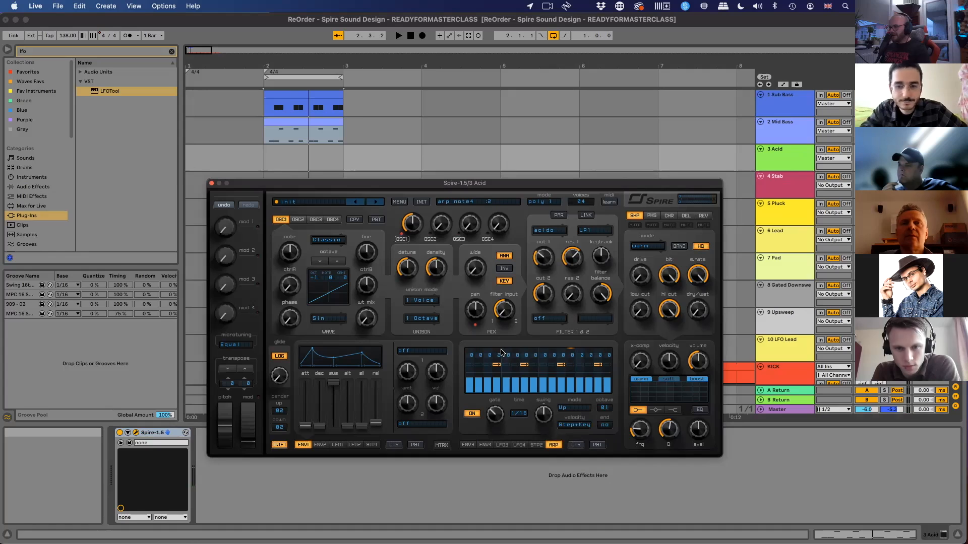
{"action": "left_click", "coordinate": [573, 414]}
{"action": "left_click", "coordinate": [592, 509]}
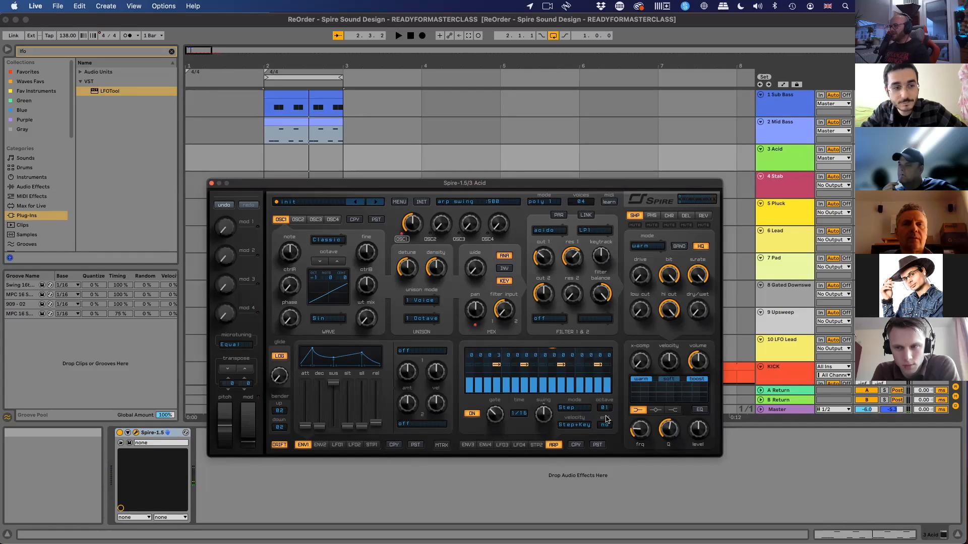
{"action": "left_click_drag", "start_coordinate": [496, 414], "coordinate": [512, 364]}
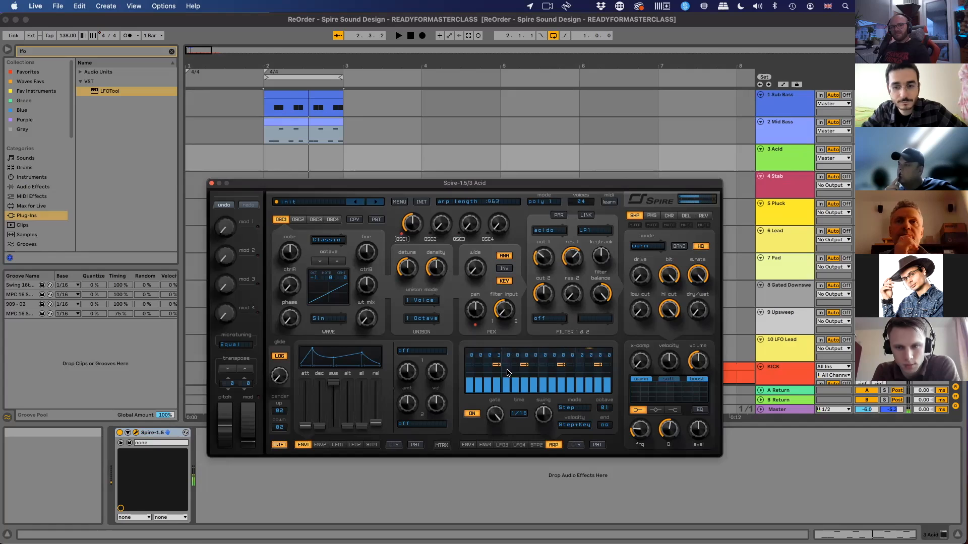
Create a one-bar MIDI clip on the Acid track with a single A2 note spanning the whole bar.
{"action": "double_click", "coordinate": [303, 151]}
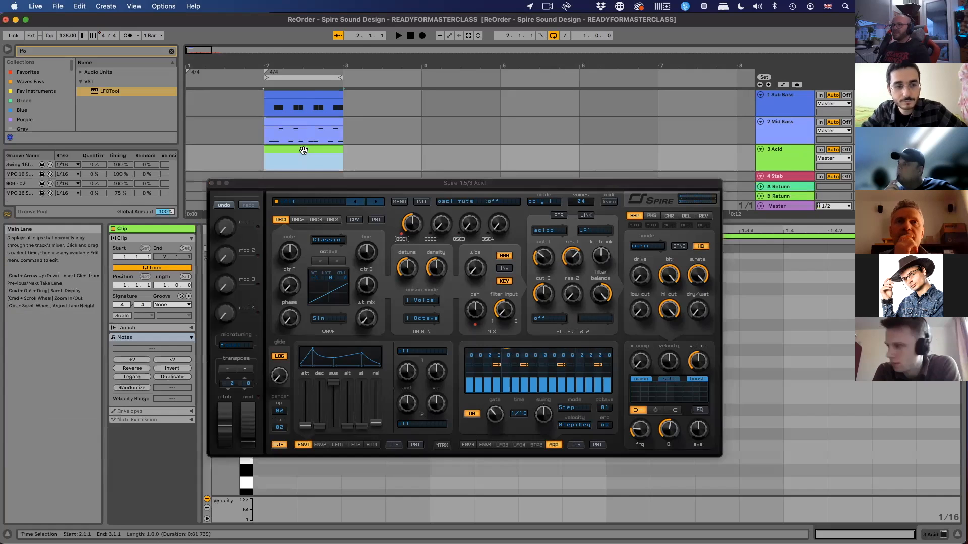
{"action": "left_click_drag", "start_coordinate": [324, 184], "coordinate": [342, 45]}
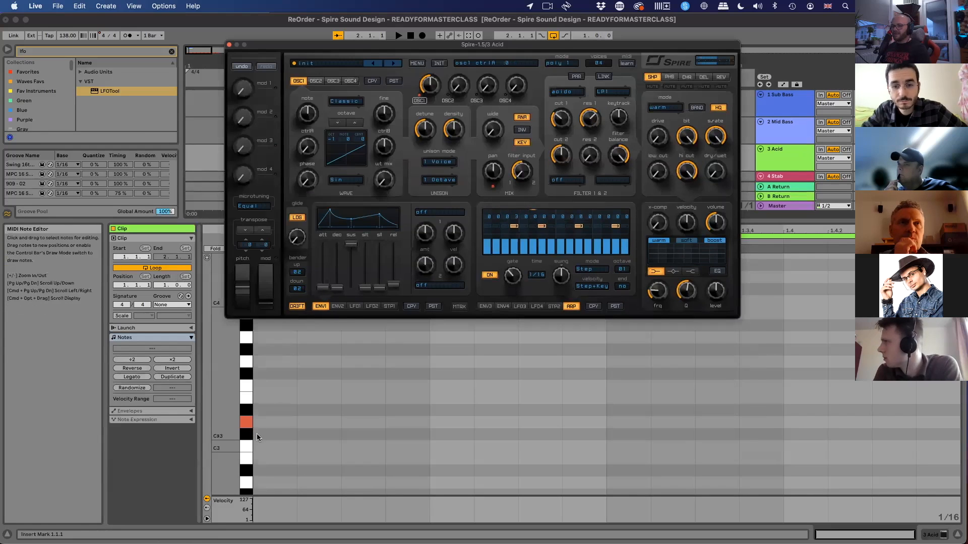
{"action": "double_click", "coordinate": [255, 482]}
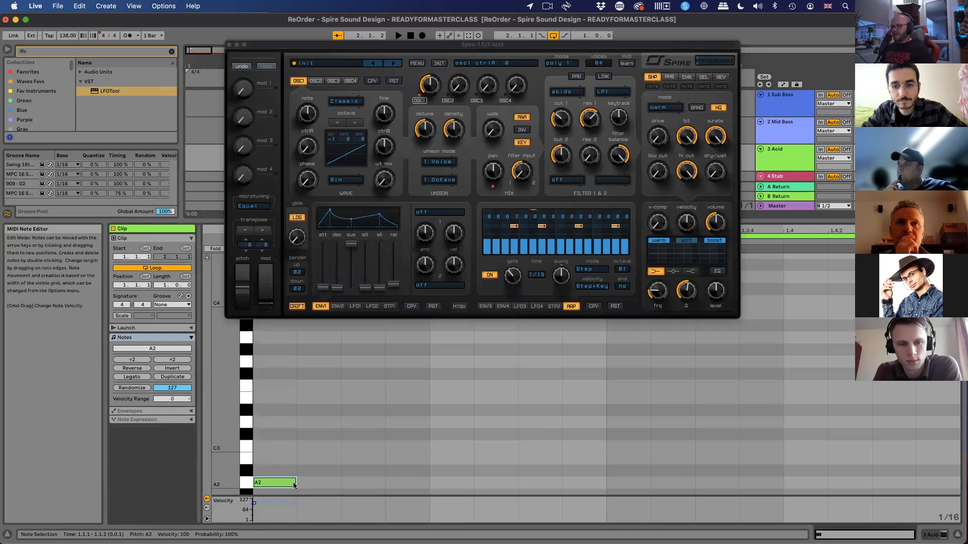
{"action": "left_click_drag", "start_coordinate": [296, 484], "coordinate": [958, 484]}
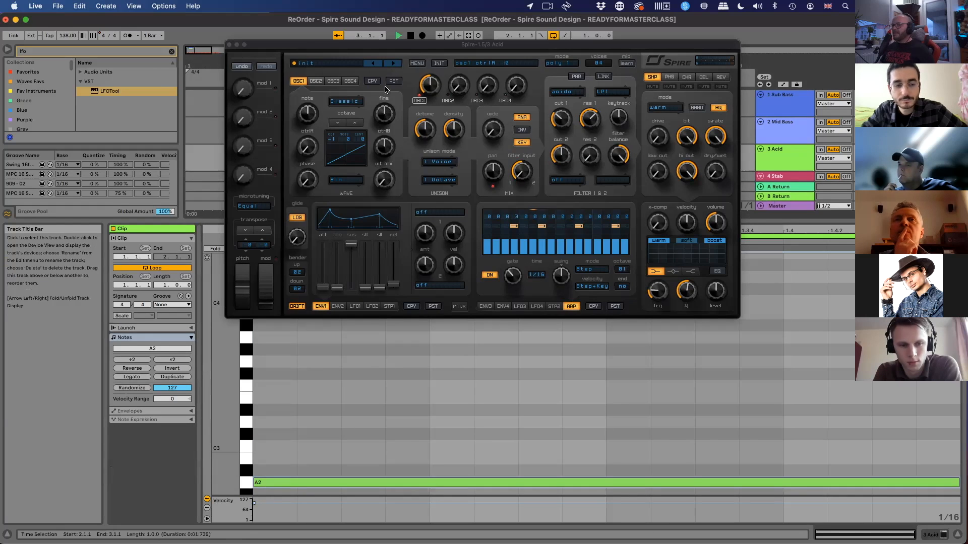
Move the synth window clear of the arrangement clips and set the arpeggiator's end step to 16.
{"action": "left_click_drag", "start_coordinate": [505, 45], "coordinate": [583, 179]}
{"action": "left_click", "coordinate": [281, 104]}
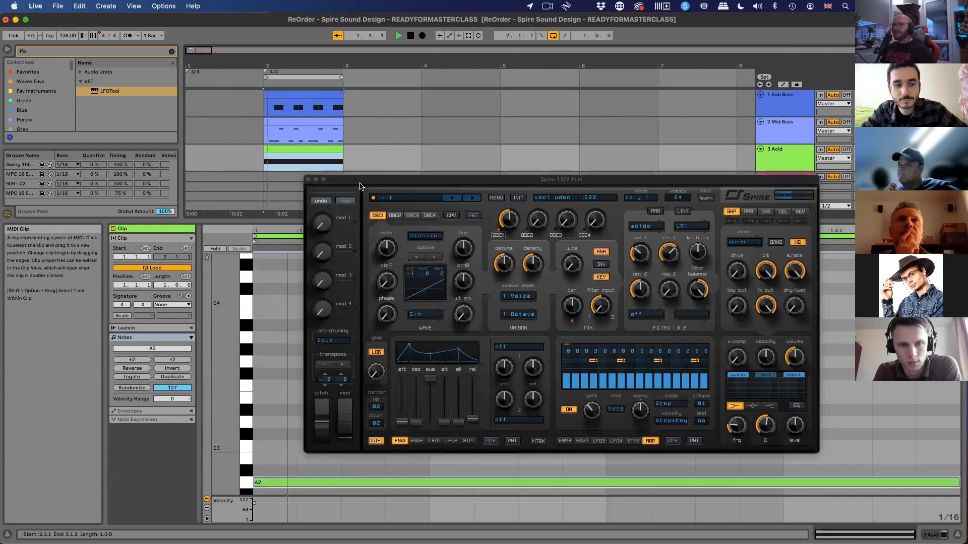
{"action": "left_click_drag", "start_coordinate": [387, 179], "coordinate": [253, 198]}
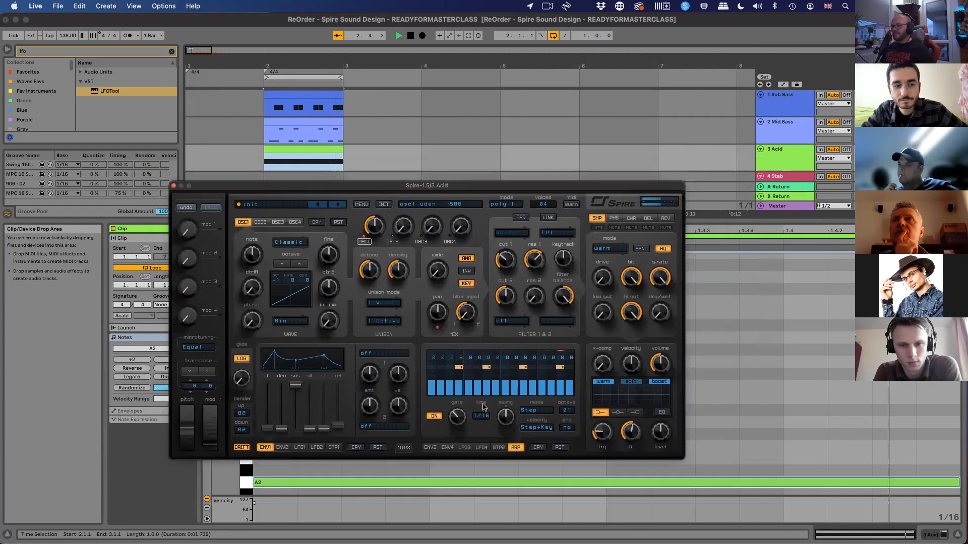
{"action": "left_click", "coordinate": [567, 427]}
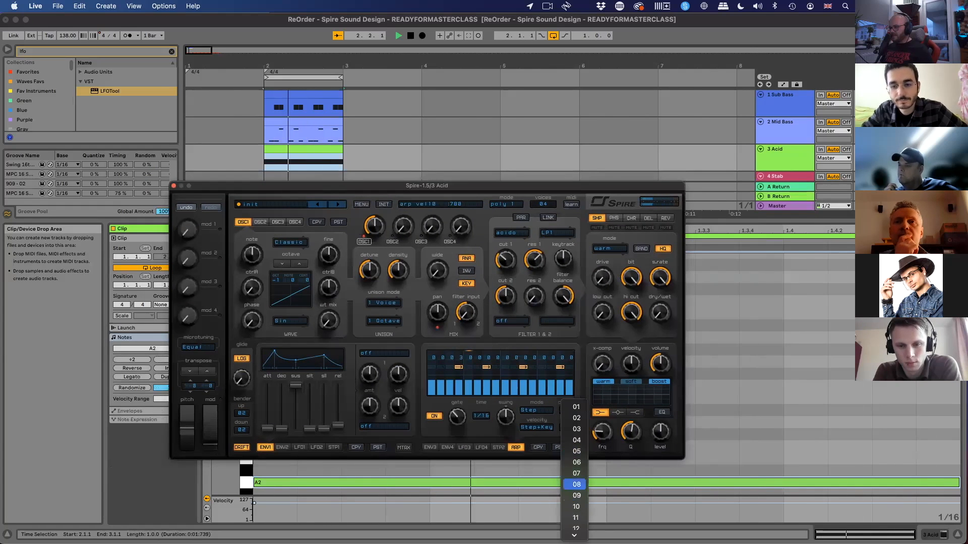
{"action": "scroll", "coordinate": [577, 527], "scroll_direction": "down", "scroll_amount": 3}
{"action": "left_click", "coordinate": [577, 524]}
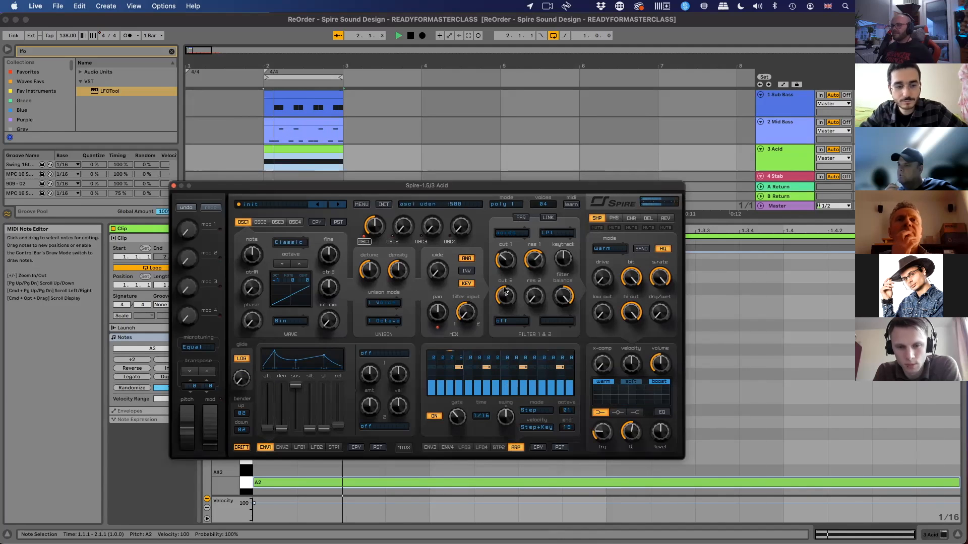
Raise filter 1's cutoff to about 451 and audition the loop.
{"action": "key", "text": "space"}
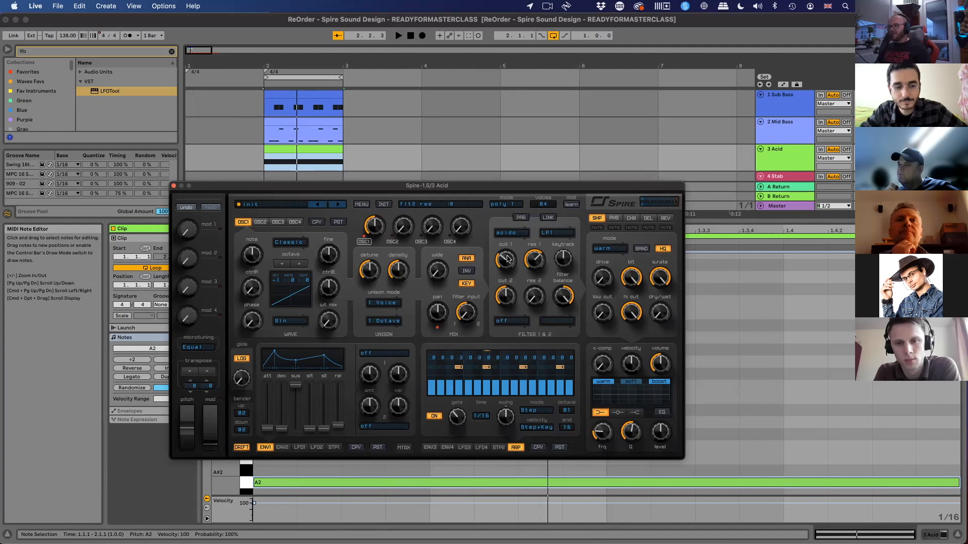
{"action": "left_click_drag", "start_coordinate": [512, 257], "coordinate": [515, 249]}
{"action": "key", "text": "space"}
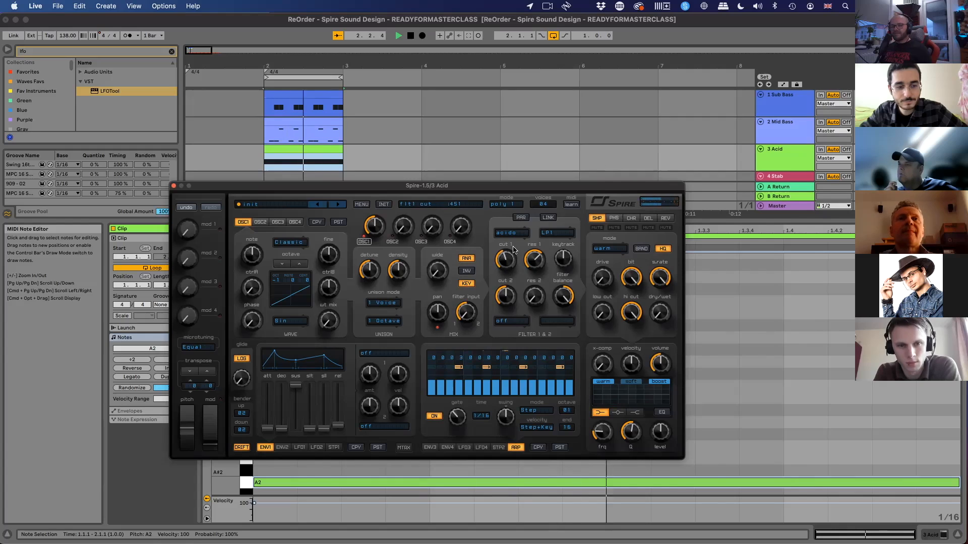
Set the shaper's dry/wet to 1000, drive to about 360 and low cut to about 166 while auditioning the loop.
{"action": "key", "text": "space"}
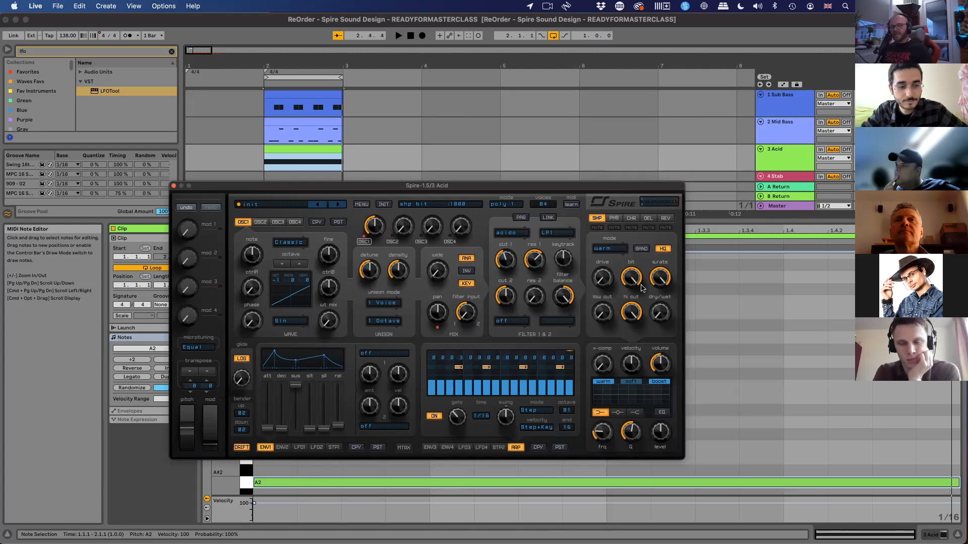
{"action": "key", "text": "space"}
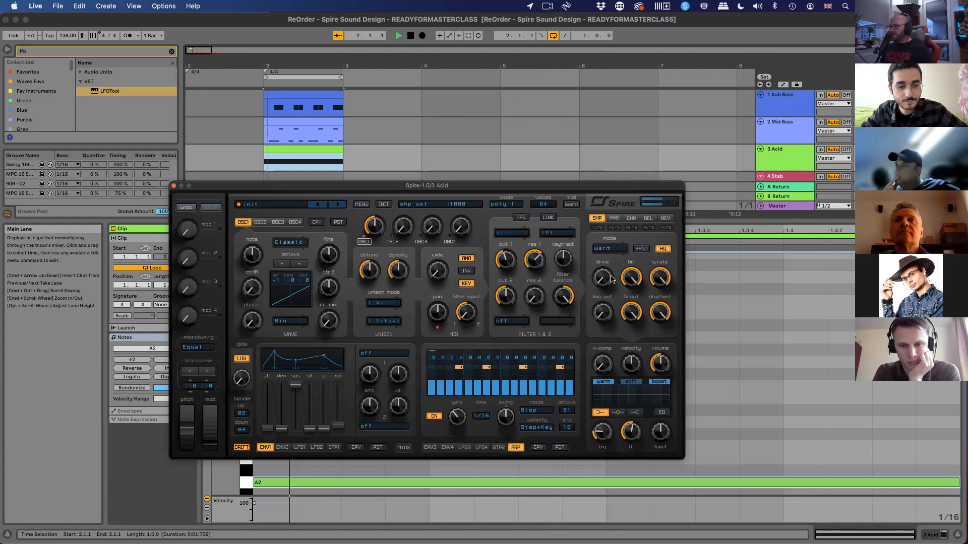
{"action": "scroll", "coordinate": [603, 276], "scroll_direction": "up", "scroll_amount": 5}
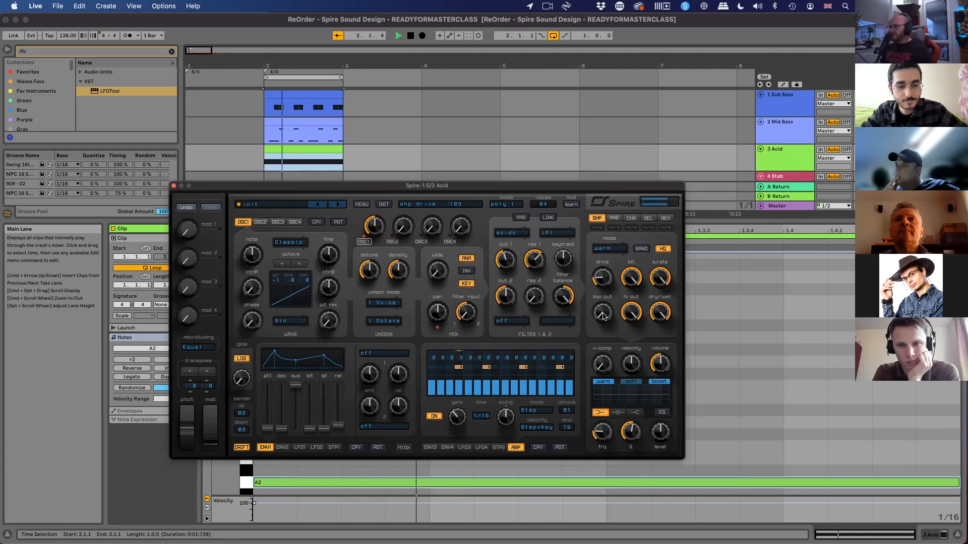
{"action": "key", "text": "space"}
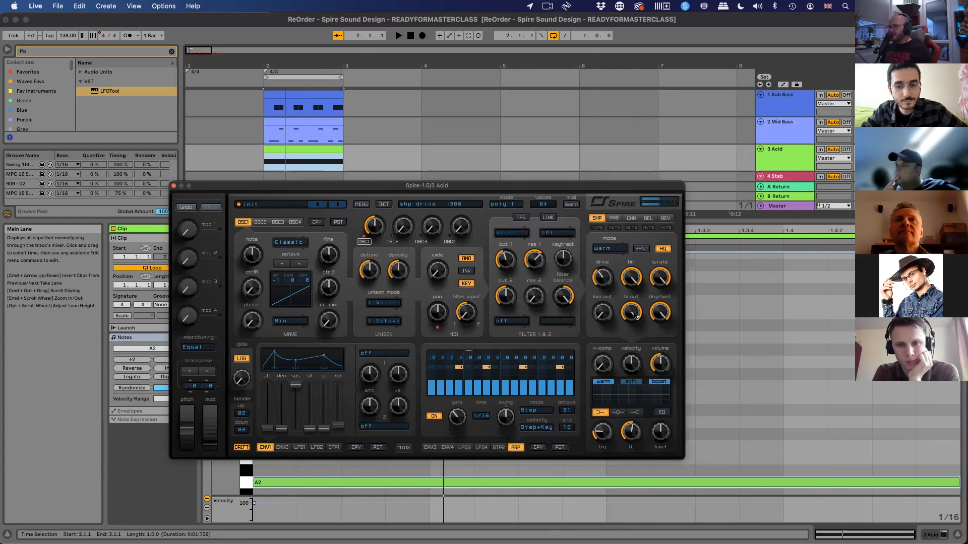
{"action": "left_click_drag", "start_coordinate": [599, 315], "coordinate": [608, 303]}
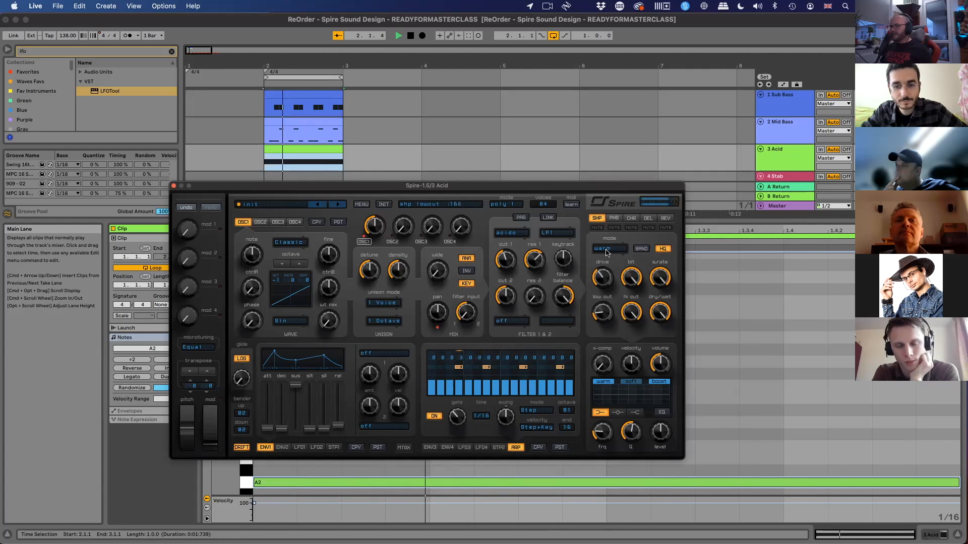
Change the shaper mode to tube3 and play the loop while raising the drive and lowering the hi cut.
{"action": "left_click", "coordinate": [607, 250]}
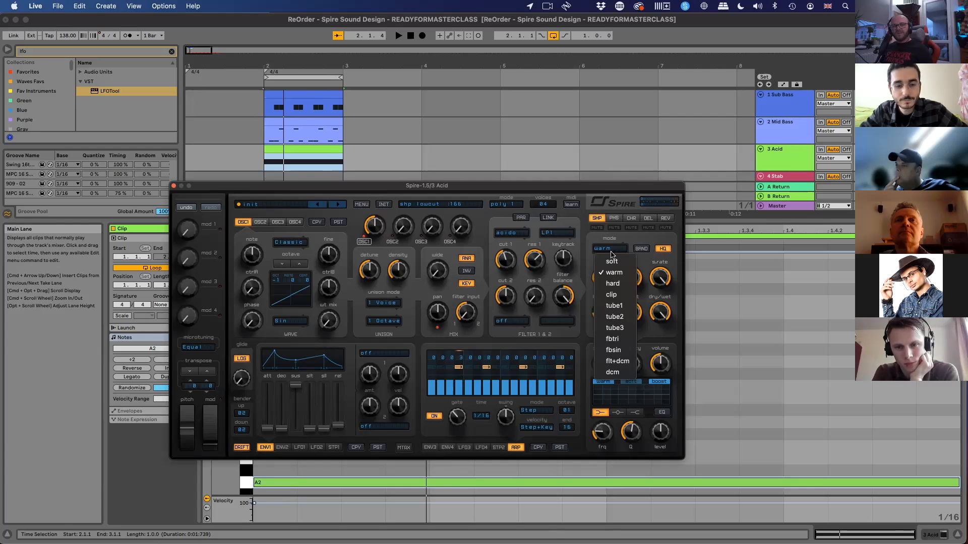
{"action": "left_click", "coordinate": [614, 327]}
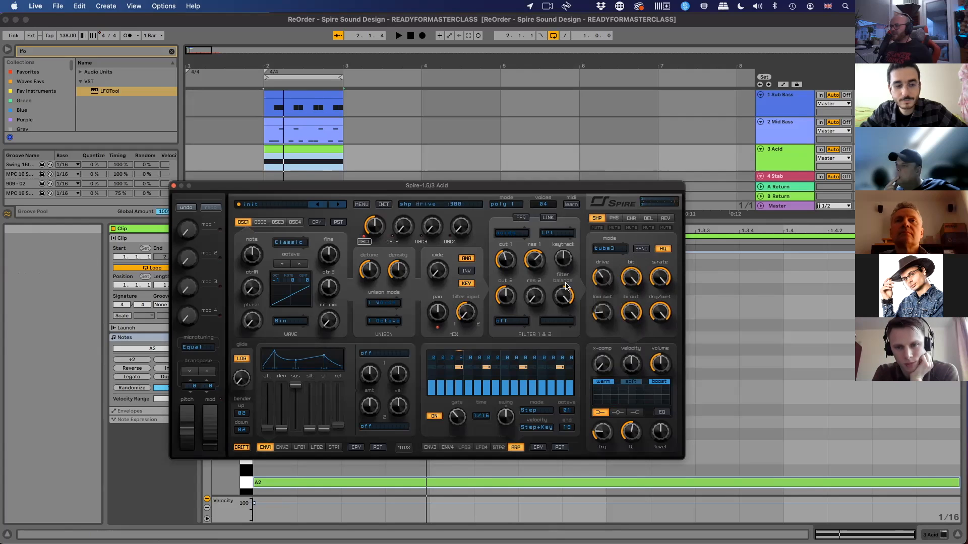
{"action": "key", "text": "space"}
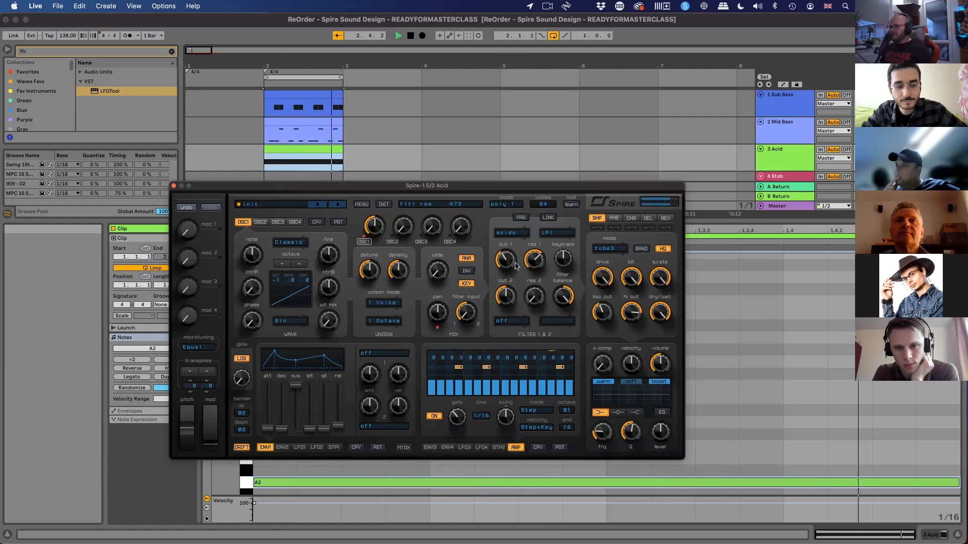
Bring up envelope 3's modulation of Cutoff 1 and adjust filter 1's cutoff to about 424 while auditioning the loop.
{"action": "left_click", "coordinate": [430, 448]}
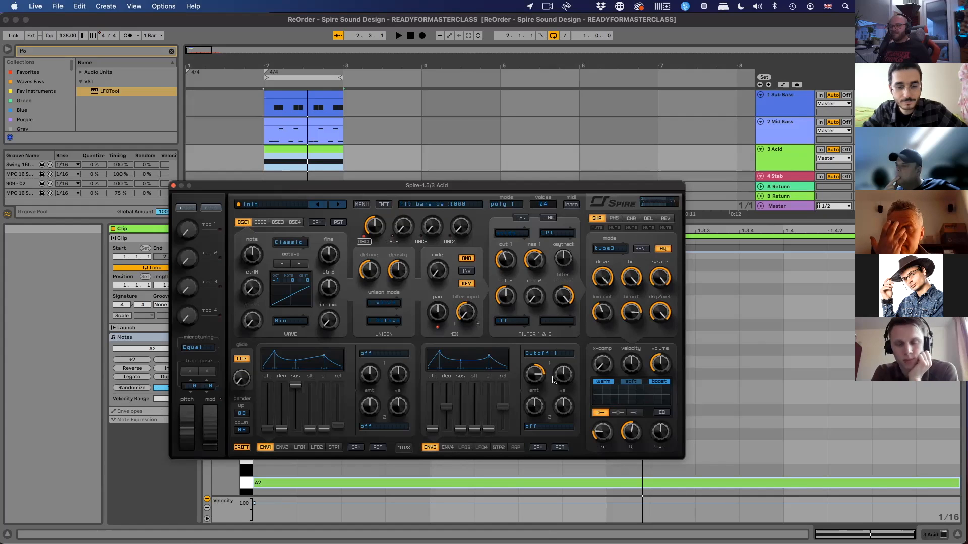
{"action": "key", "text": "space"}
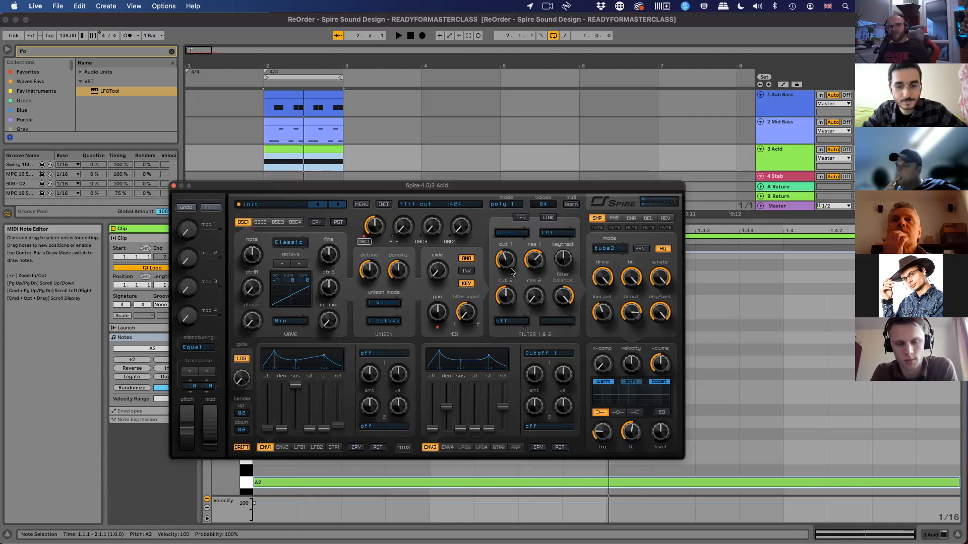
{"action": "key", "text": "space"}
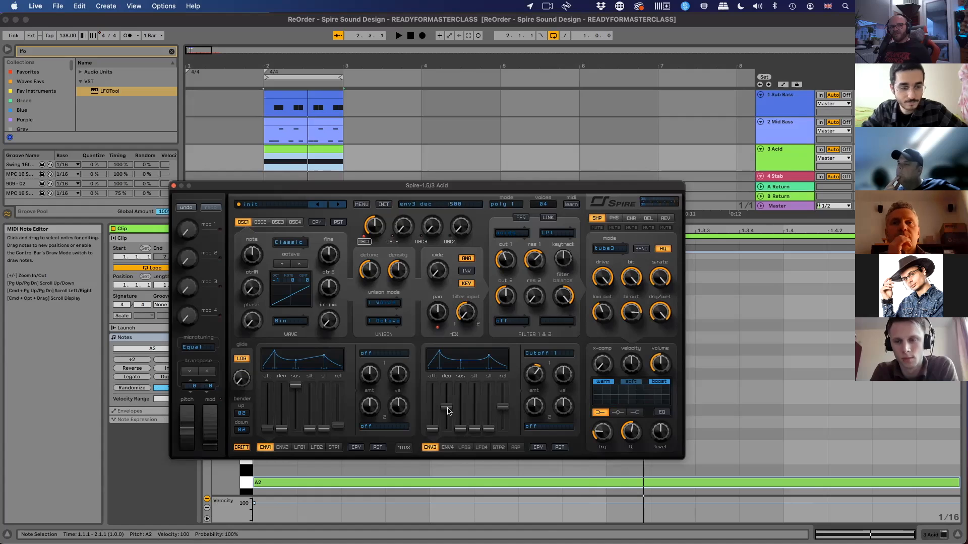
Set envelope 3's decay to about 465 and its Cutoff 1 amount to about 501 while playing the loop.
{"action": "key", "text": "space"}
{"action": "mouse_move", "coordinate": [448, 411]}
{"action": "left_mouse_down"}
{"action": "mouse_move", "coordinate": [448, 421]}
{"action": "mouse_move", "coordinate": [450, 413]}
{"action": "left_mouse_up"}
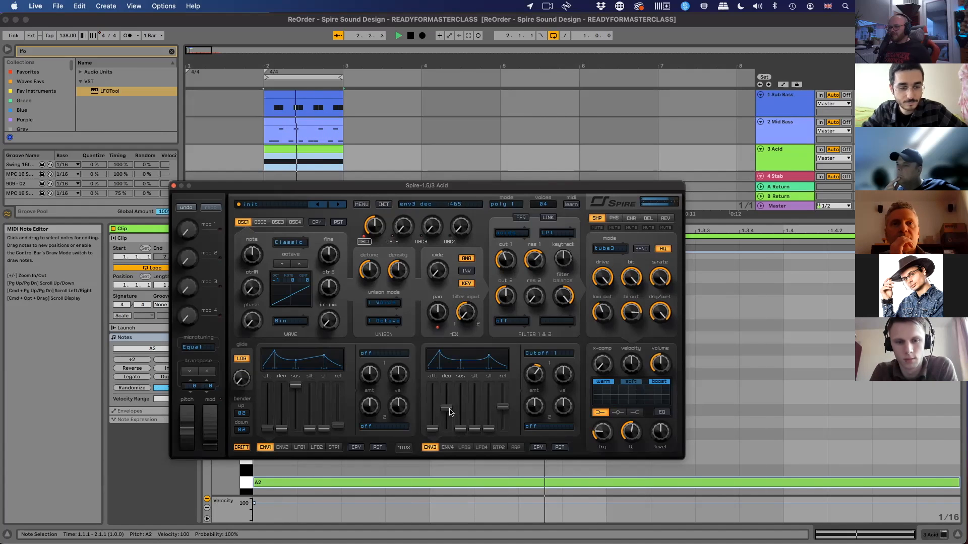
{"action": "left_click_drag", "start_coordinate": [543, 375], "coordinate": [540, 387]}
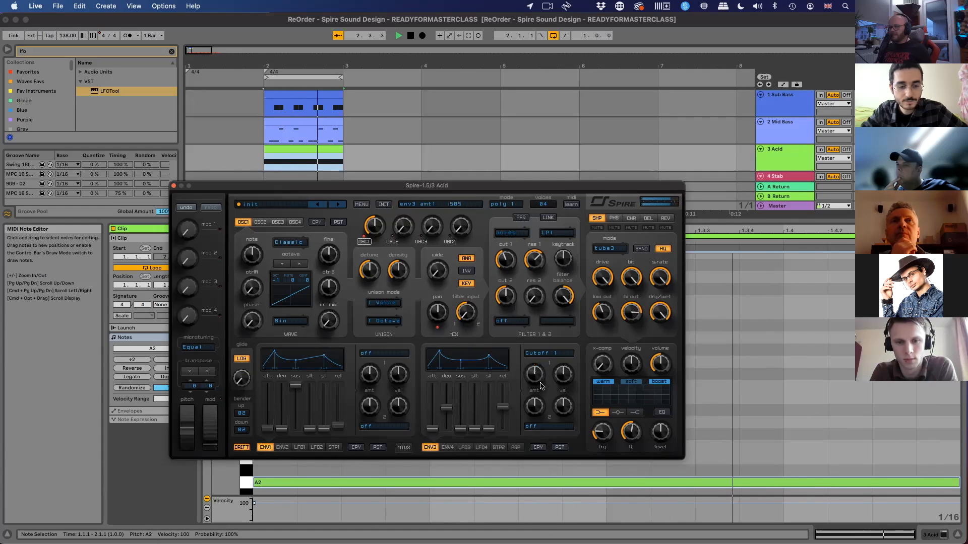
{"action": "mouse_move", "coordinate": [538, 382]}
{"action": "left_mouse_down"}
{"action": "mouse_move", "coordinate": [542, 369]}
{"action": "mouse_move", "coordinate": [541, 384]}
{"action": "left_mouse_up"}
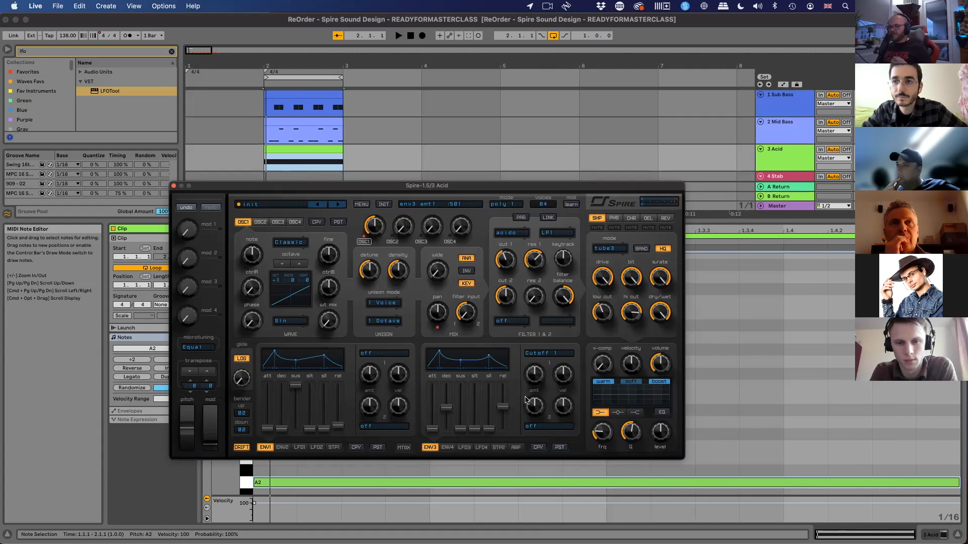
Move the synth window off the arrangement and lengthen the loop region to four bars, from bar 2 to bar 6.
{"action": "left_click_drag", "start_coordinate": [409, 186], "coordinate": [426, 289]}
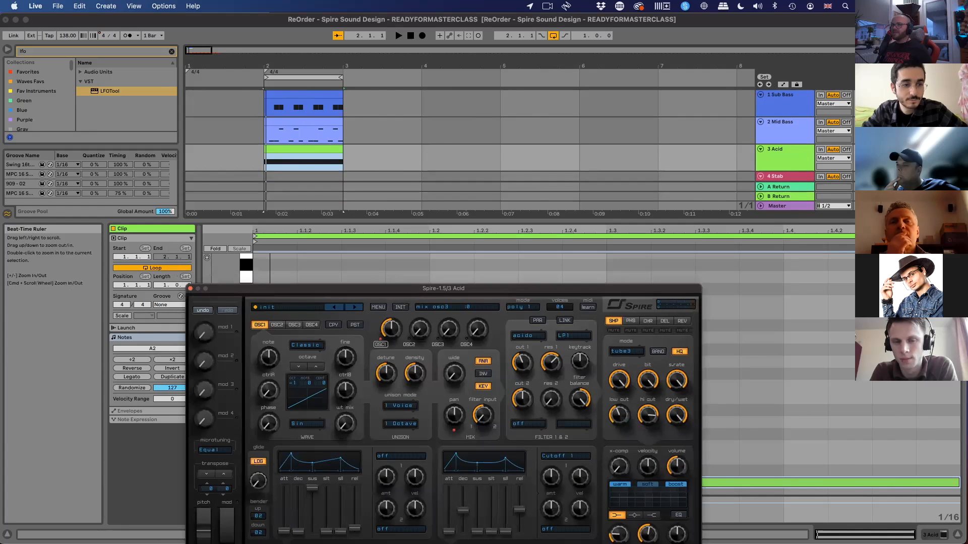
{"action": "left_click_drag", "start_coordinate": [348, 67], "coordinate": [342, 46]}
{"action": "left_click_drag", "start_coordinate": [230, 66], "coordinate": [386, 79]}
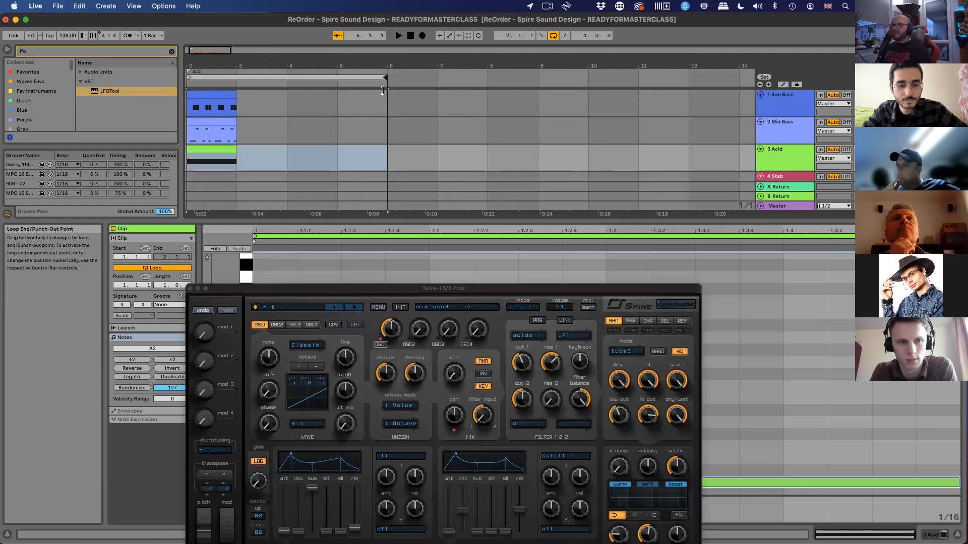
Extend the Acid, Mid Bass and Sub Bass clips to bar 6 so they fill the four-bar loop.
{"action": "left_click_drag", "start_coordinate": [236, 150], "coordinate": [386, 149]}
{"action": "left_click_drag", "start_coordinate": [236, 122], "coordinate": [391, 121]}
{"action": "left_click_drag", "start_coordinate": [236, 95], "coordinate": [387, 95]}
{"action": "left_click", "coordinate": [354, 151]}
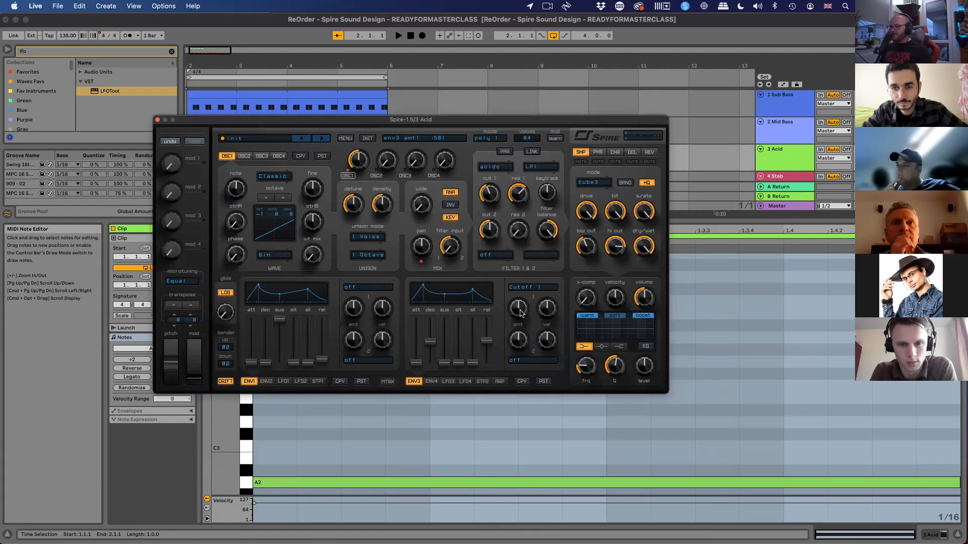
Route LFO 1's first modulation slot to Env3 Amt1 and raise its amount.
{"action": "left_click", "coordinate": [284, 382]}
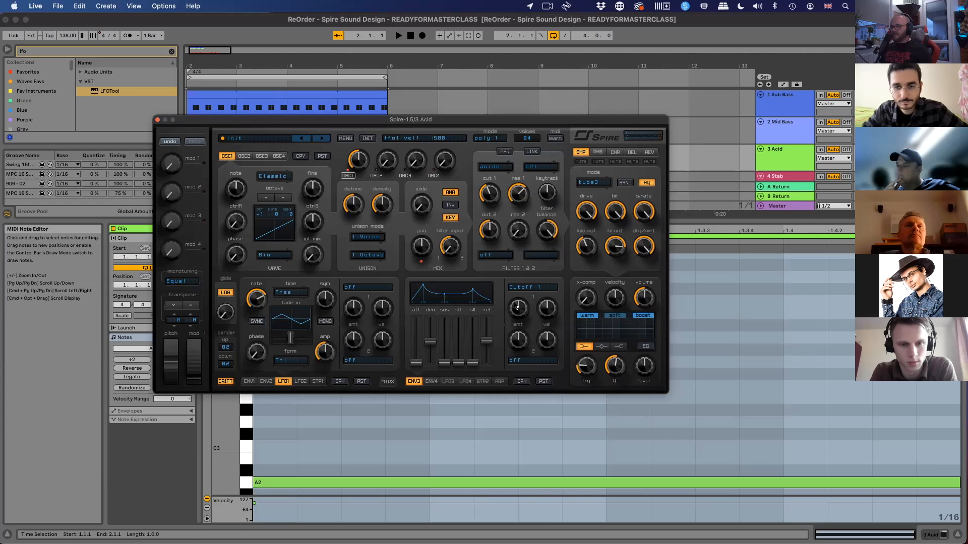
{"action": "left_click_drag", "start_coordinate": [516, 307], "coordinate": [519, 311]}
{"action": "left_click_drag", "start_coordinate": [419, 305], "coordinate": [364, 292]}
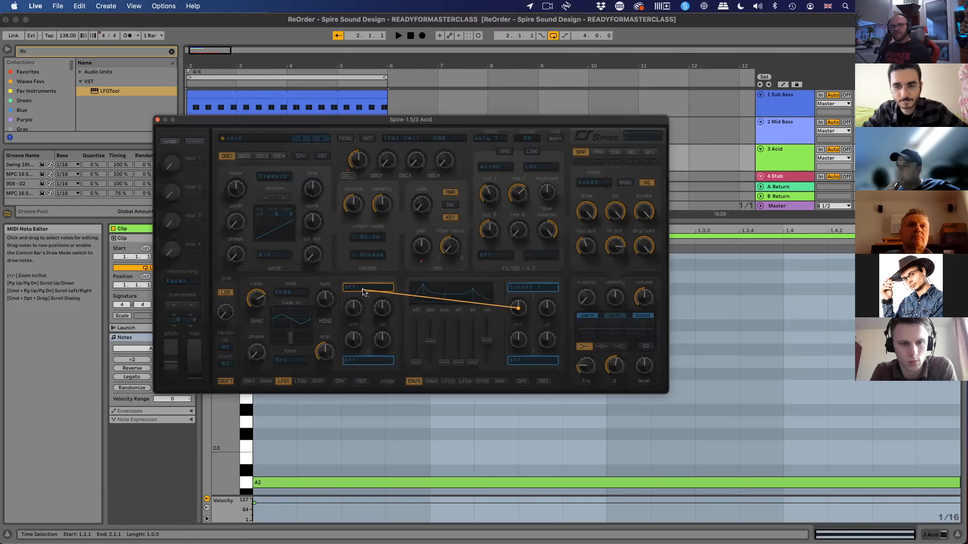
{"action": "left_click_drag", "start_coordinate": [363, 290], "coordinate": [365, 293]}
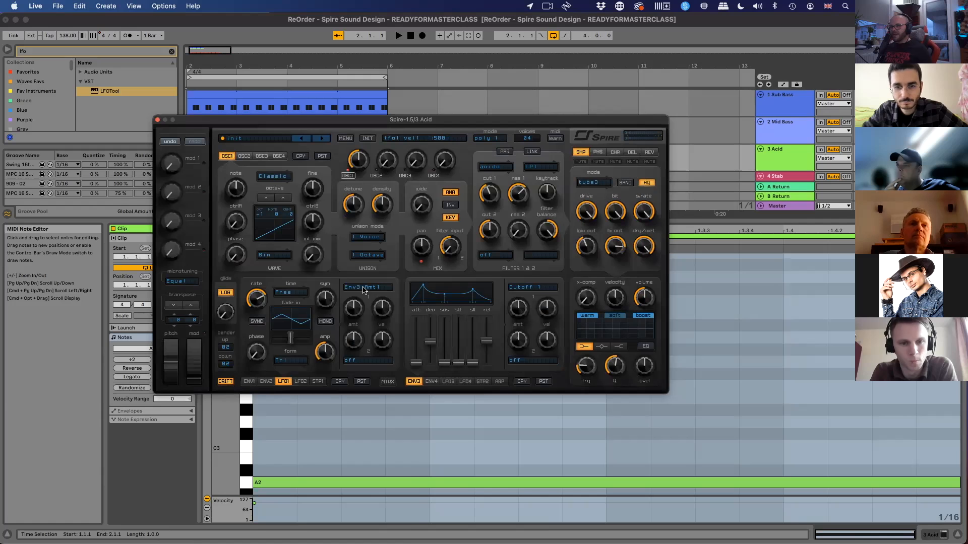
{"action": "left_click", "coordinate": [363, 288]}
{"action": "left_click", "coordinate": [393, 274]}
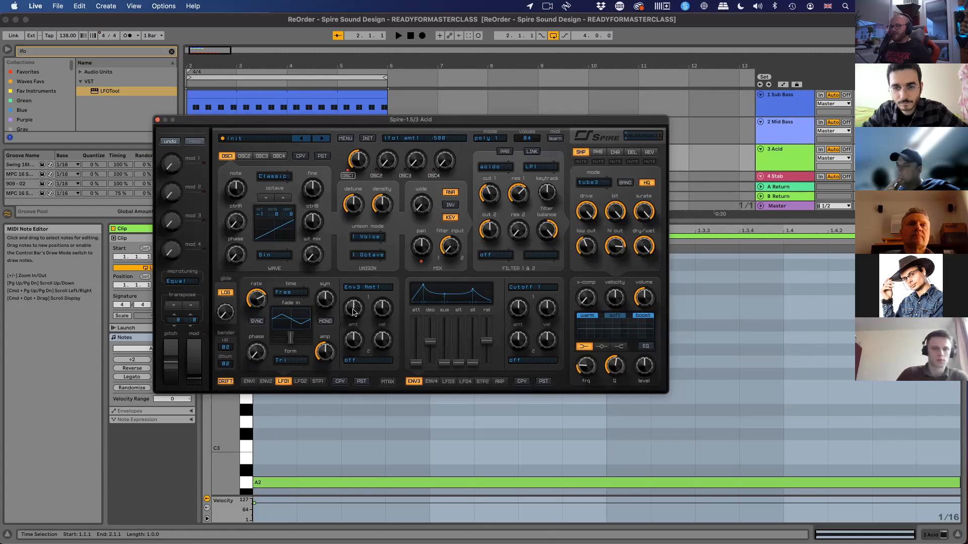
{"action": "left_click_drag", "start_coordinate": [356, 315], "coordinate": [360, 310]}
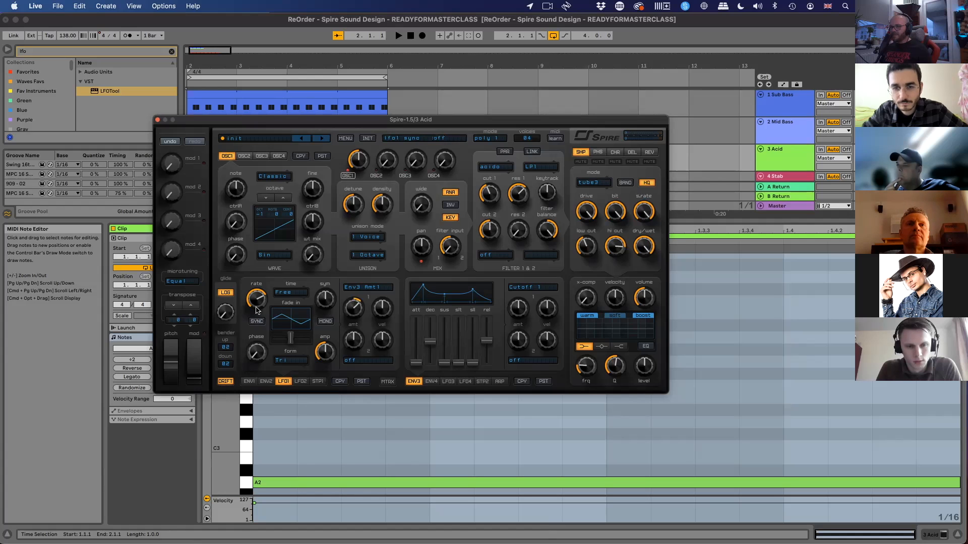
Choose a 4/1 time for LFO 1 and lower its rate while auditioning the four-bar loop.
{"action": "left_click_drag", "start_coordinate": [255, 325], "coordinate": [256, 337]}
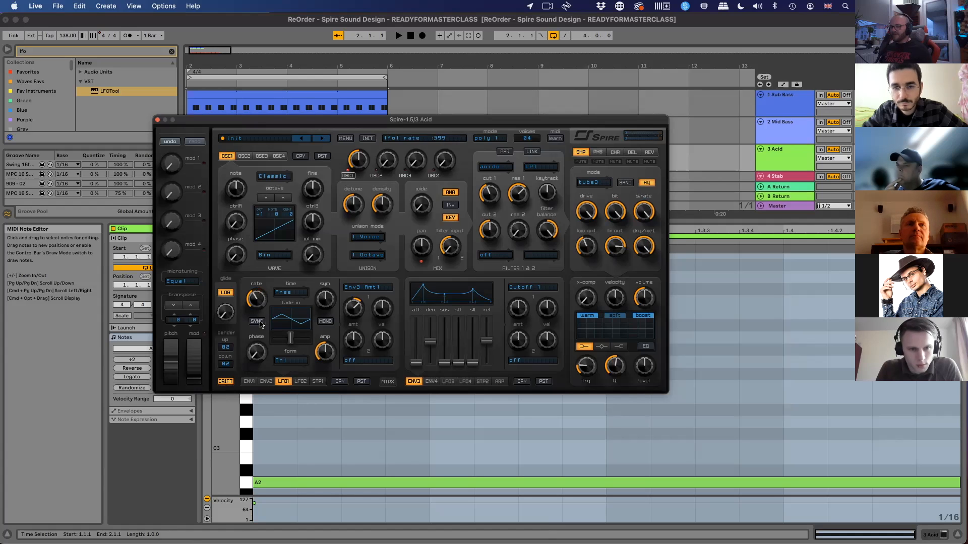
{"action": "left_click", "coordinate": [283, 295]}
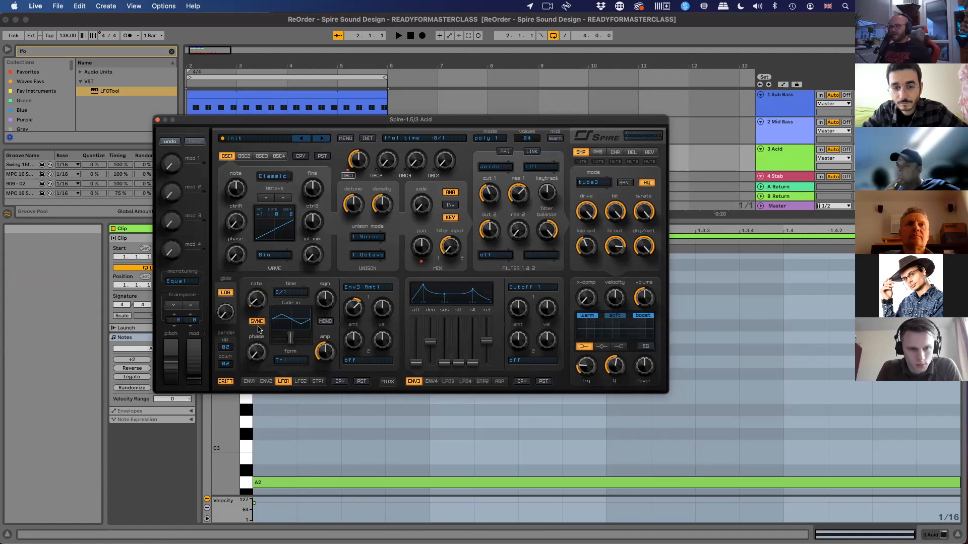
{"action": "left_click", "coordinate": [280, 297]}
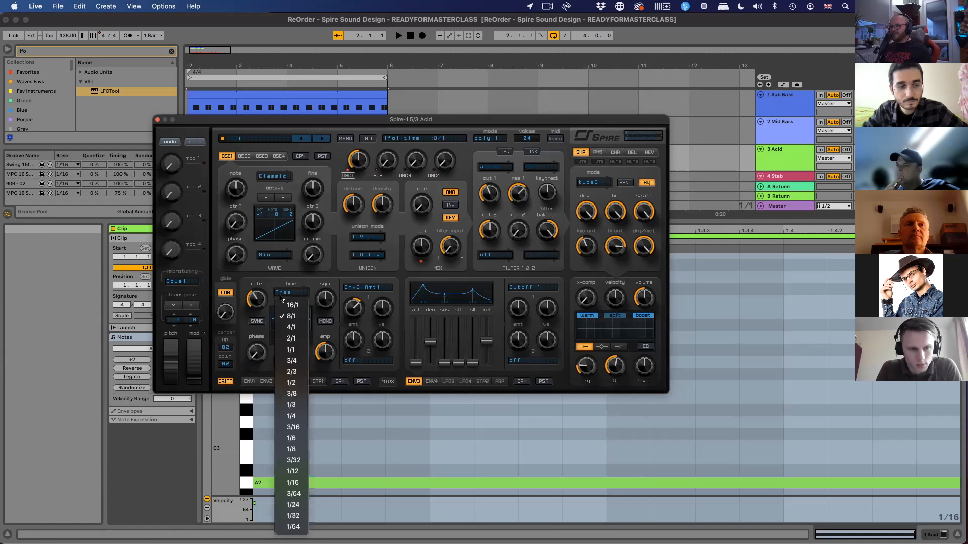
{"action": "left_click", "coordinate": [291, 327]}
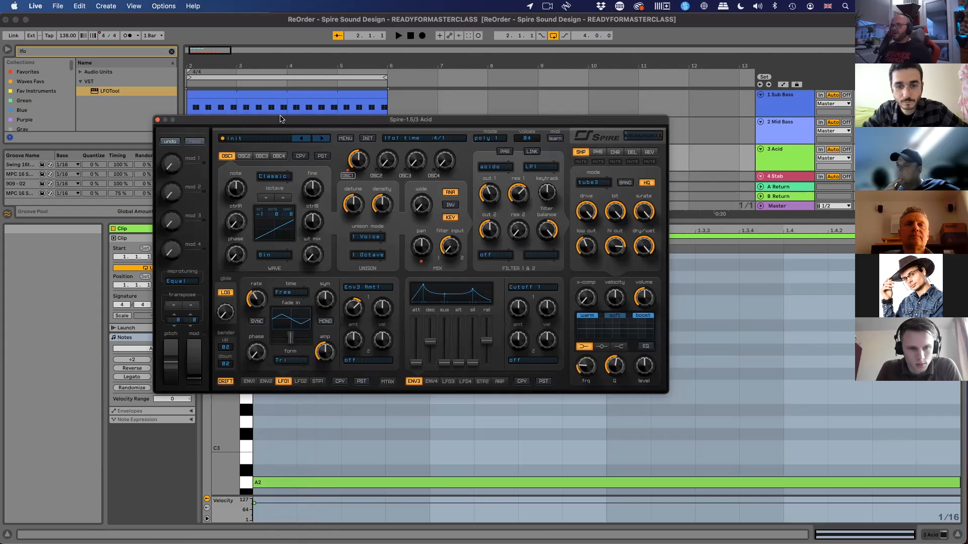
{"action": "key", "text": "space"}
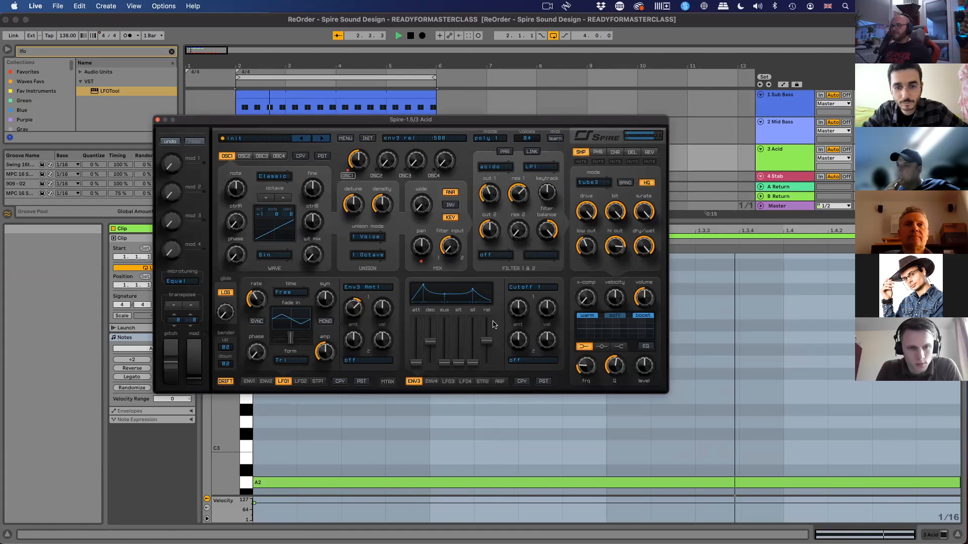
{"action": "left_click_drag", "start_coordinate": [256, 313], "coordinate": [256, 321]}
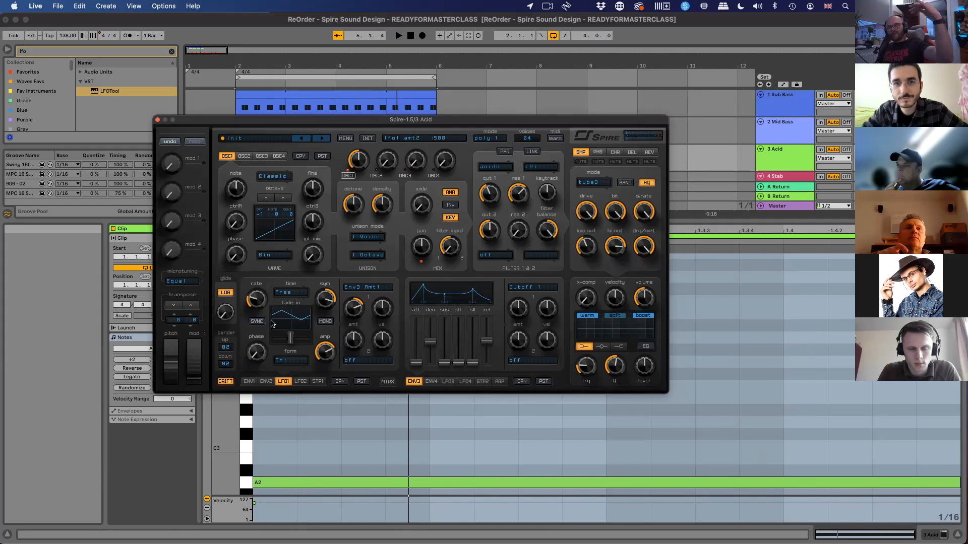
Change LFO 1's form to TriSine and raise its first modulation amount to about 855 while playing the loop.
{"action": "left_click", "coordinate": [292, 360]}
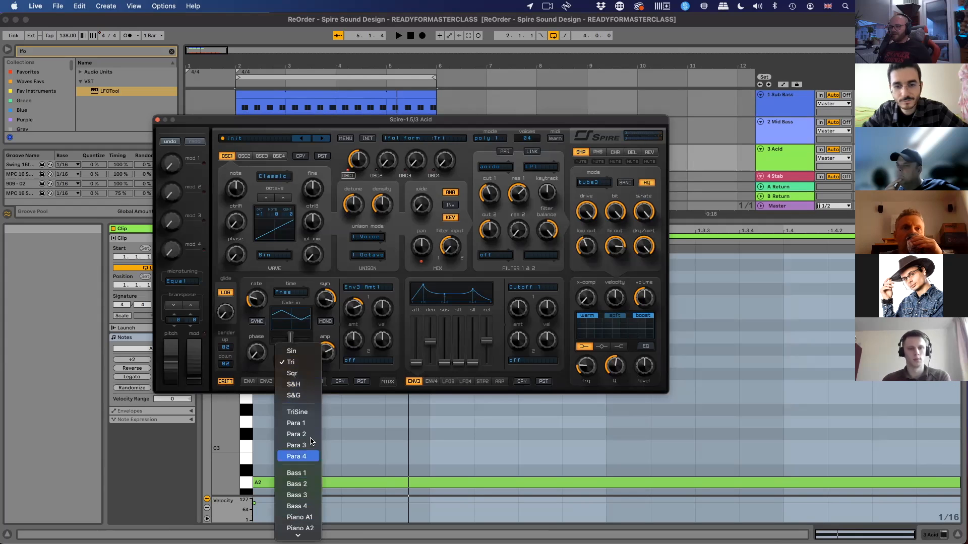
{"action": "left_click", "coordinate": [297, 434]}
{"action": "key", "text": "space"}
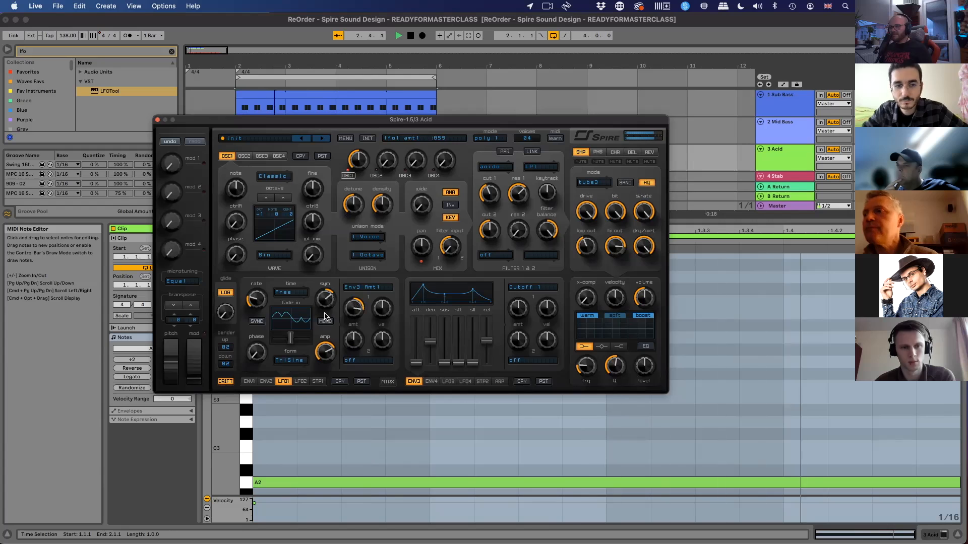
{"action": "key", "text": "space"}
Switch LFO 1's form to Sin and audition the four-bar loop.
{"action": "left_click", "coordinate": [294, 361]}
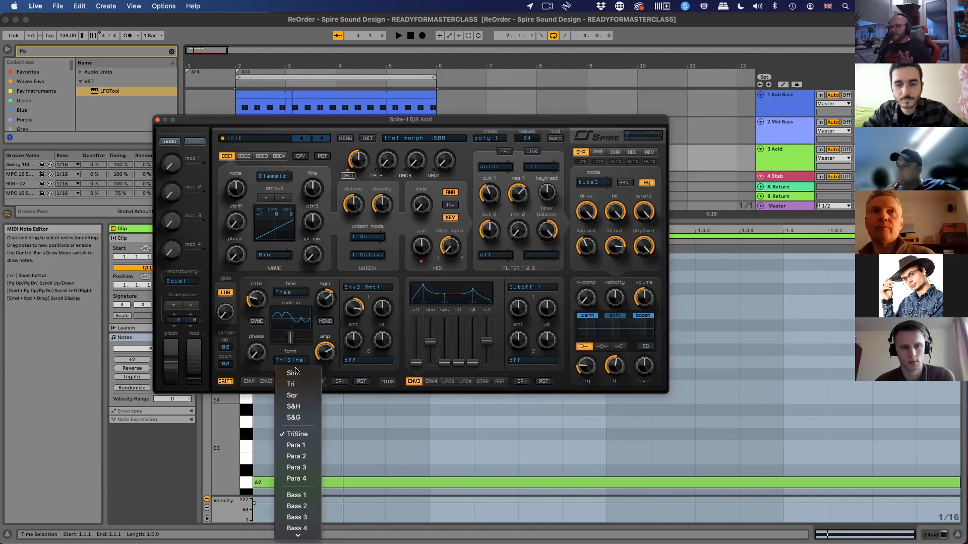
{"action": "left_click", "coordinate": [294, 373]}
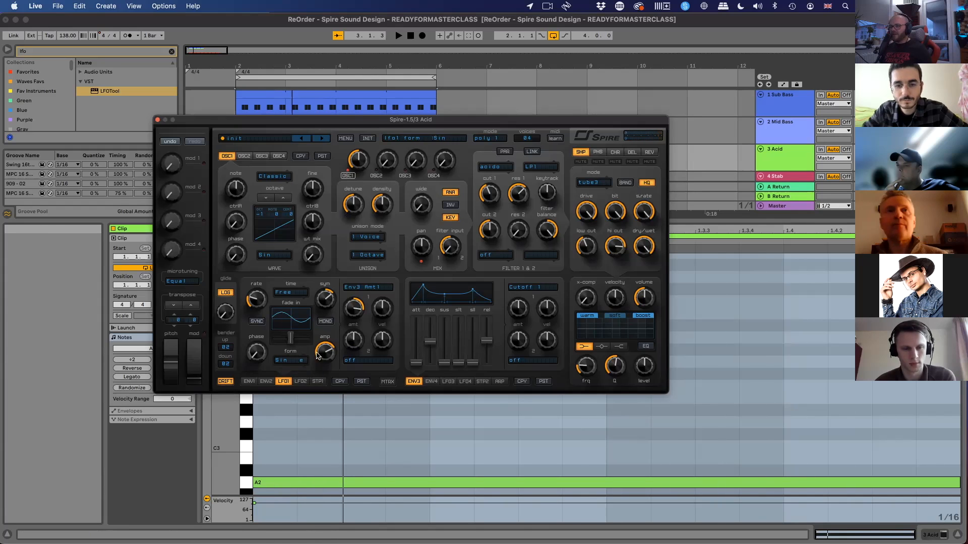
{"action": "key", "text": "space"}
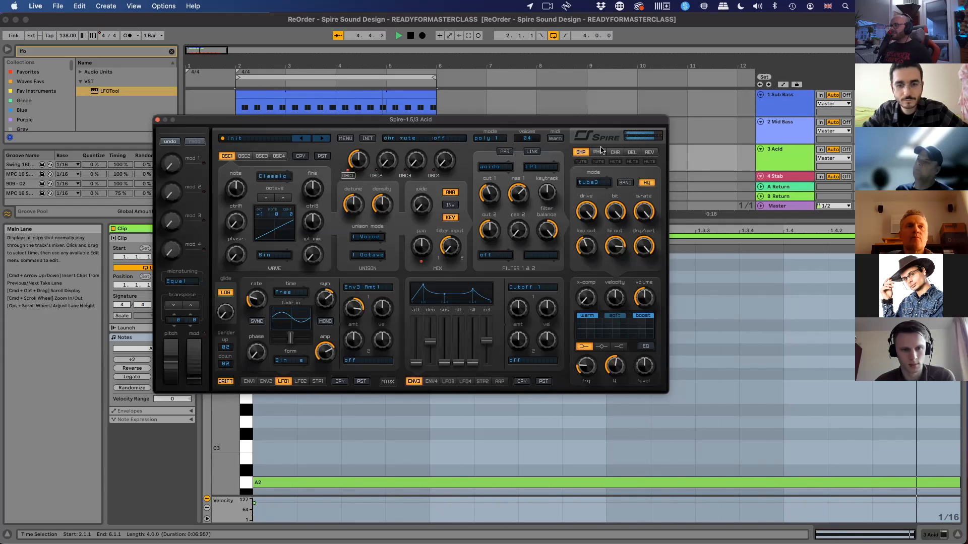
{"action": "key", "text": "space"}
Raise the x-comp, lower the output volume and switch the output character to soft while comparing it in the loop.
{"action": "left_click_drag", "start_coordinate": [550, 120], "coordinate": [550, 151]}
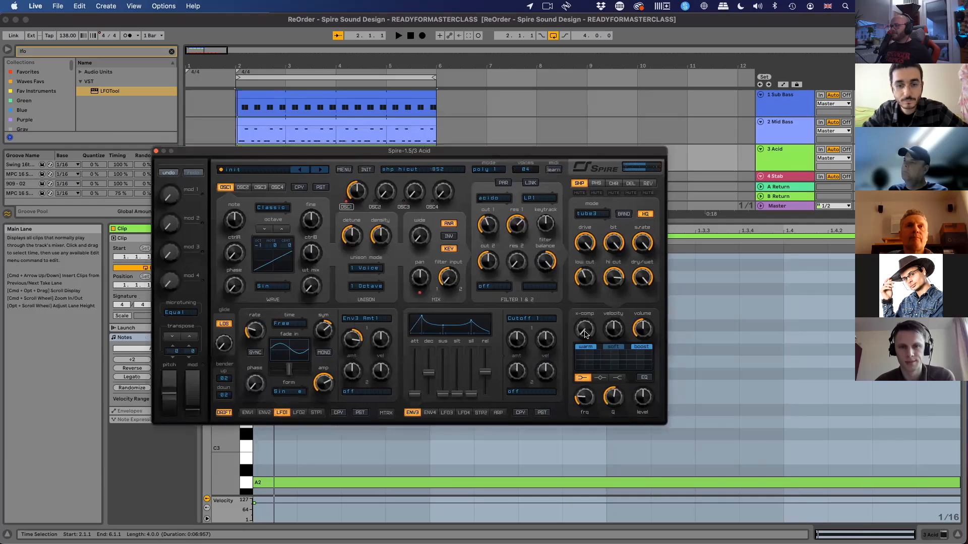
{"action": "key", "text": "space"}
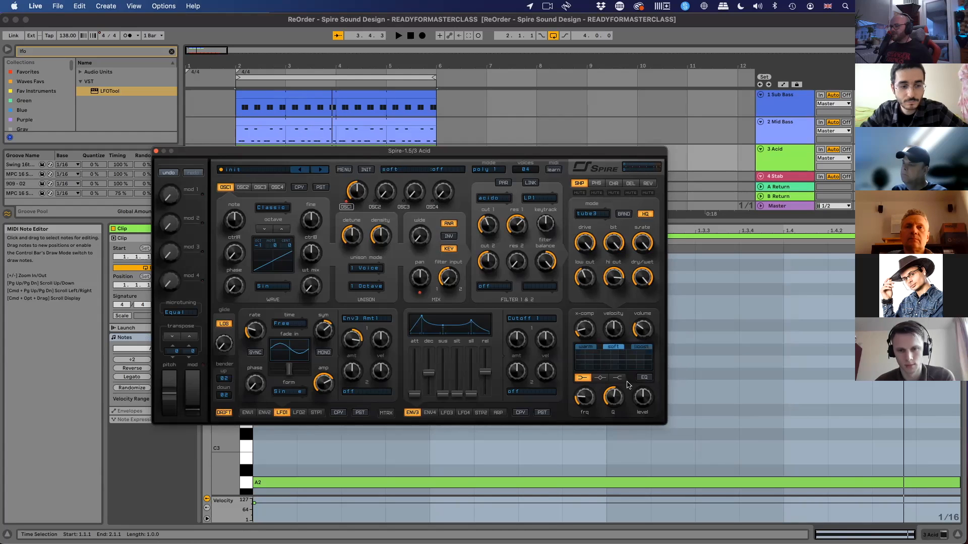
{"action": "key", "text": "space"}
{"action": "key", "text": "space"}
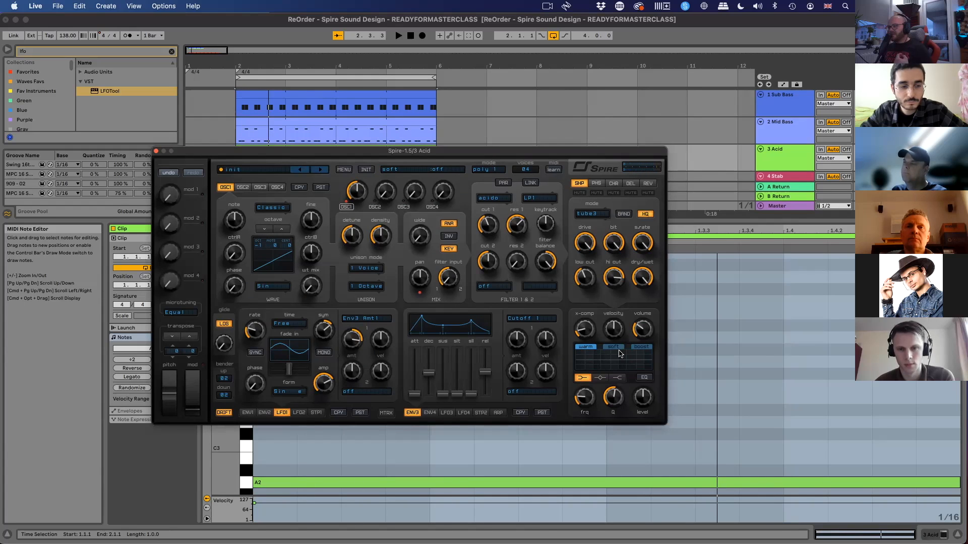
{"action": "left_click", "coordinate": [613, 349]}
{"action": "key", "text": "space"}
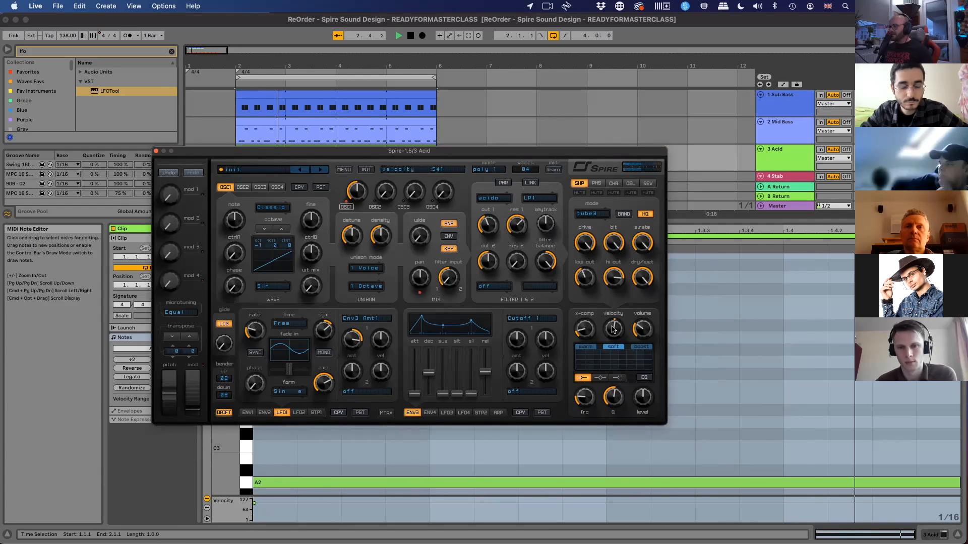
Turn on the EQ and raise the levels of its high and mid bands while the loop plays.
{"action": "left_click", "coordinate": [617, 378]}
{"action": "left_click", "coordinate": [644, 378]}
{"action": "left_click_drag", "start_coordinate": [642, 401], "coordinate": [642, 388]}
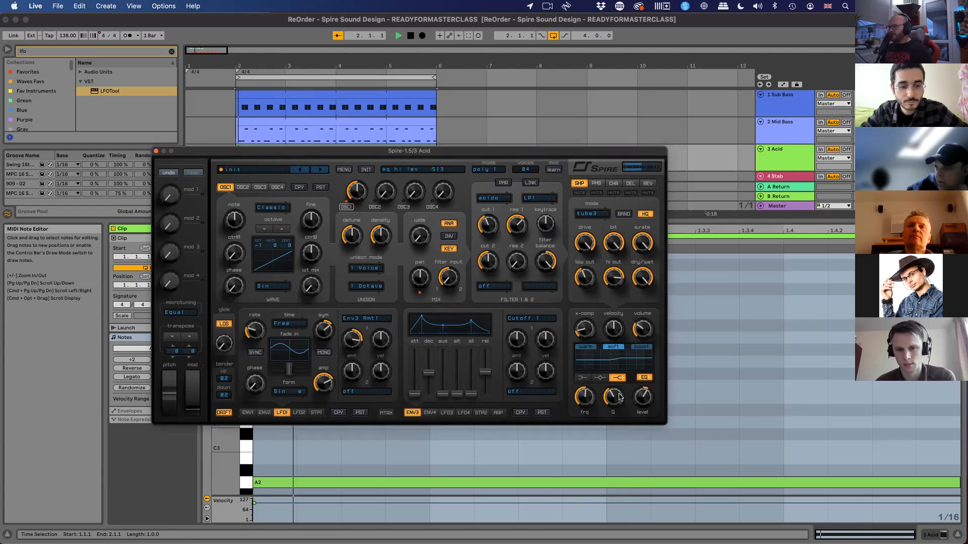
{"action": "left_click", "coordinate": [600, 377]}
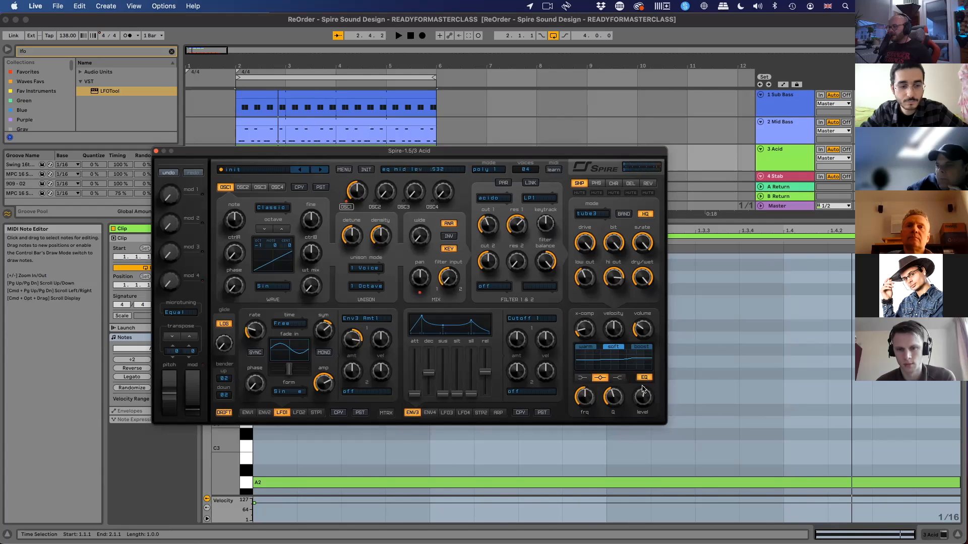
{"action": "left_click_drag", "start_coordinate": [638, 401], "coordinate": [589, 426]}
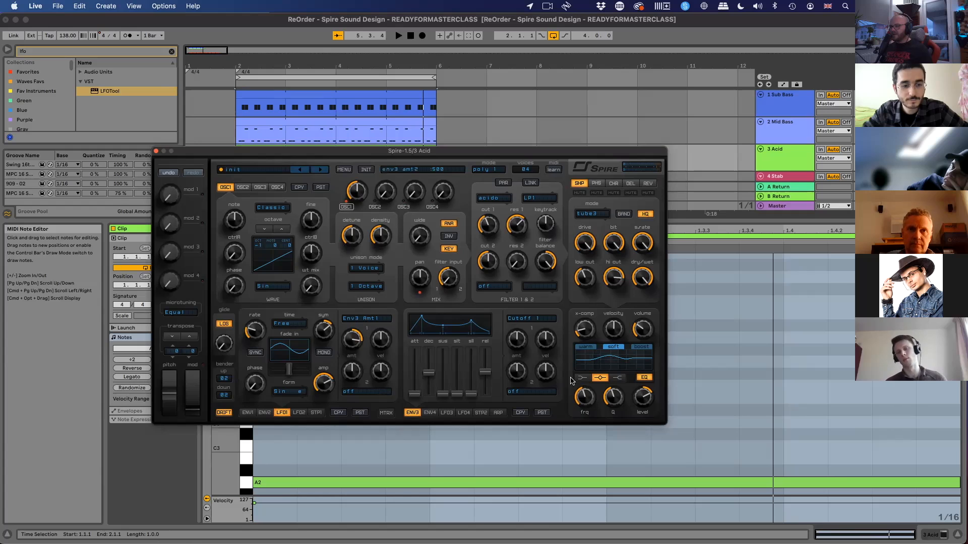
Route LFO 1's second modulation slot to EQ Mid Freq and adjust its amount while playing the loop.
{"action": "scroll", "coordinate": [585, 402], "scroll_direction": "up", "scroll_amount": 5}
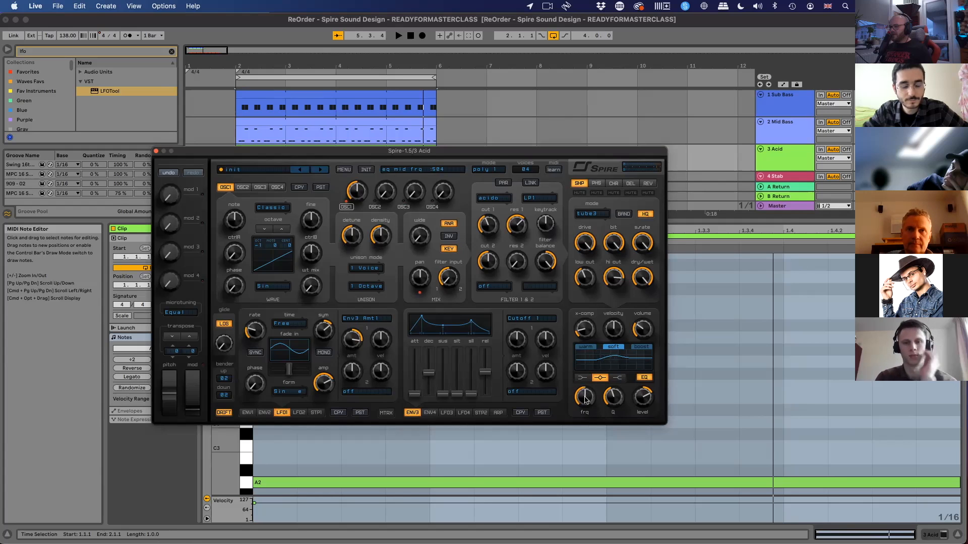
{"action": "left_click_drag", "start_coordinate": [585, 402], "coordinate": [356, 370]}
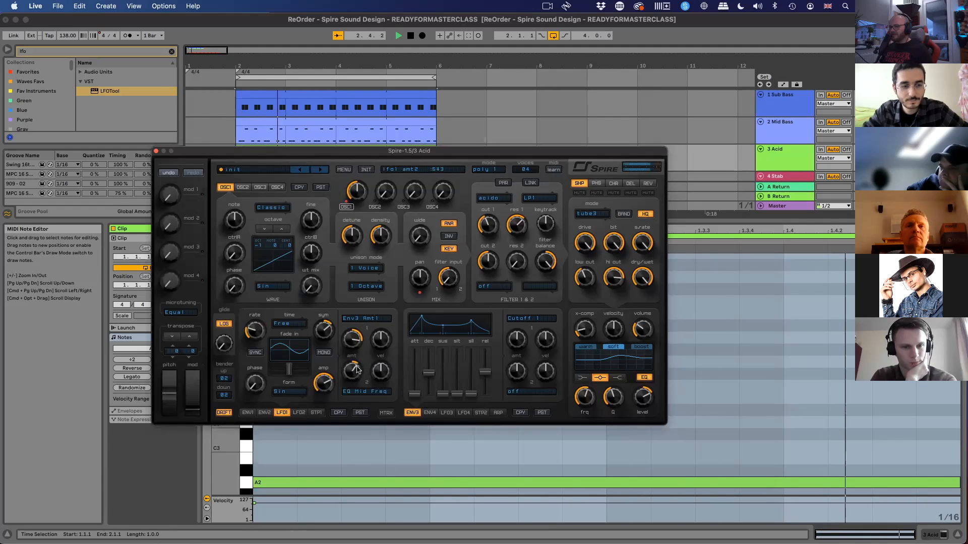
{"action": "left_click_drag", "start_coordinate": [359, 372], "coordinate": [361, 364]}
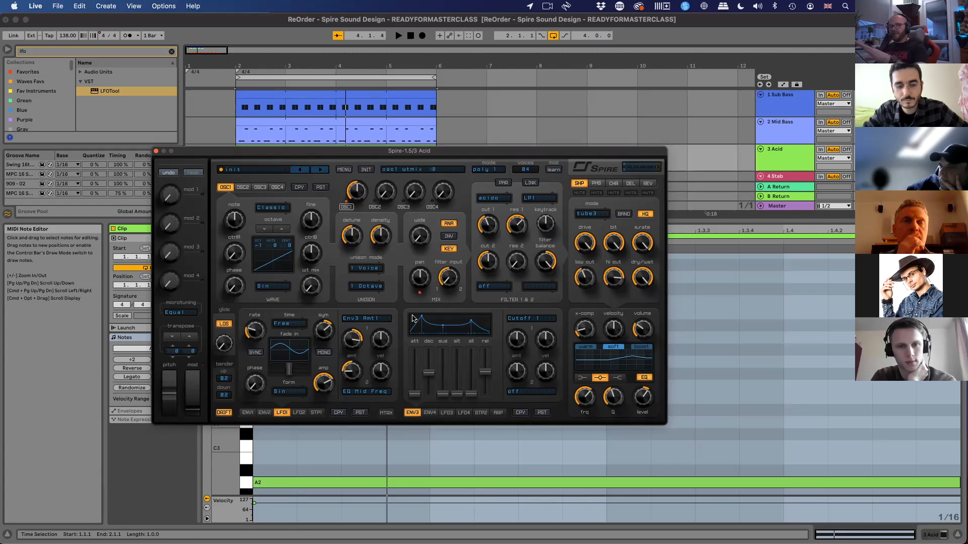
Turn off the ping-pong mode of Spire's delay effect.
{"action": "left_click", "coordinate": [498, 413]}
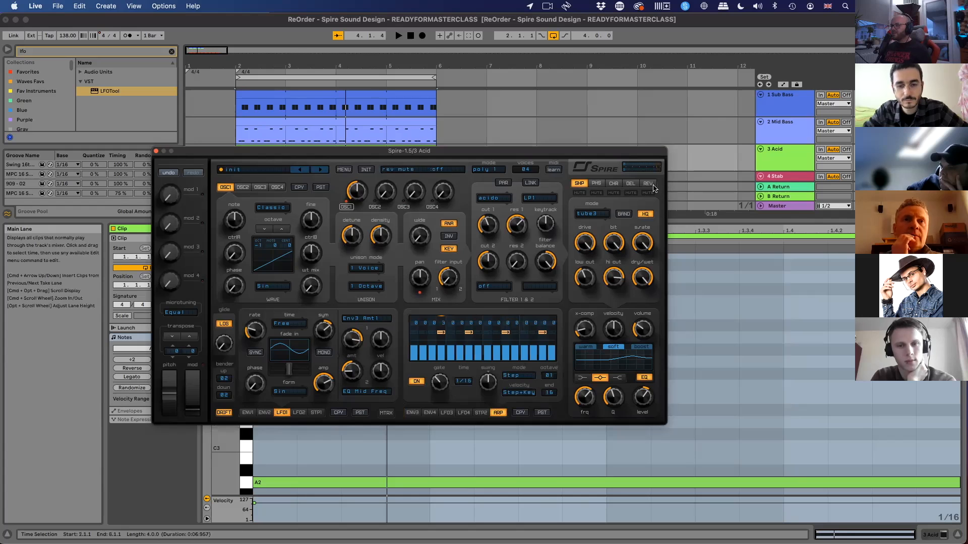
{"action": "left_click", "coordinate": [630, 183]}
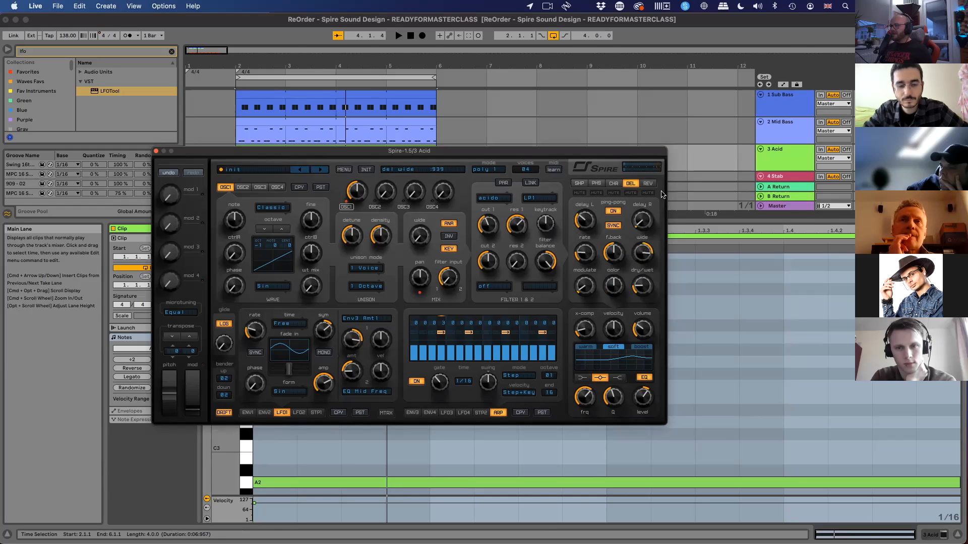
{"action": "left_click", "coordinate": [611, 212]}
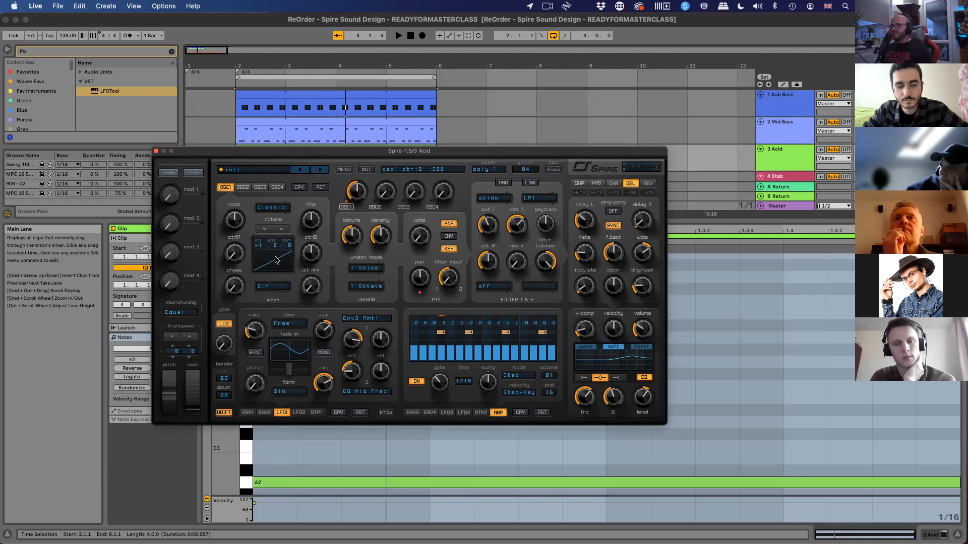
Try two unison voices with a wider stereo spread on oscillator 1 in the loop, and return to one voice.
{"action": "left_click", "coordinate": [352, 267]}
{"action": "left_click", "coordinate": [365, 292]}
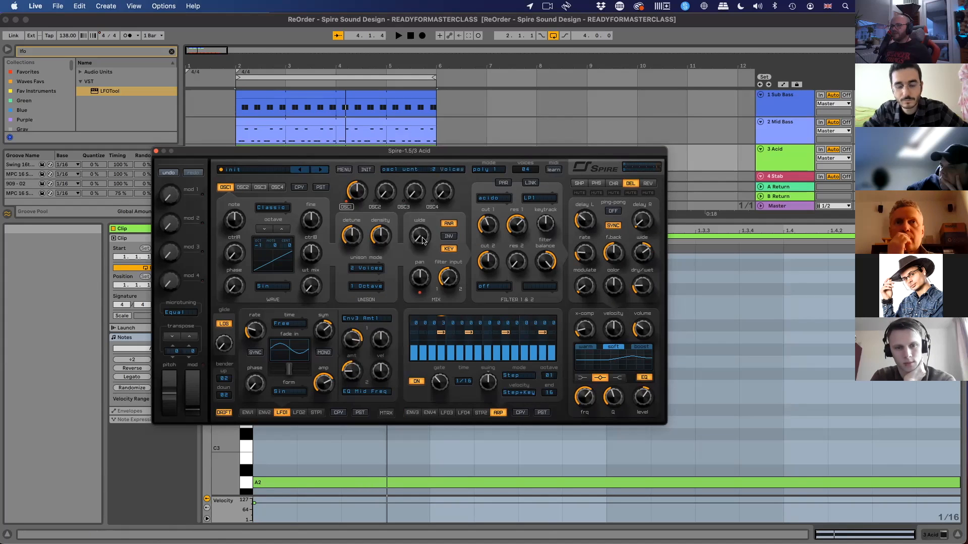
{"action": "key", "text": "space"}
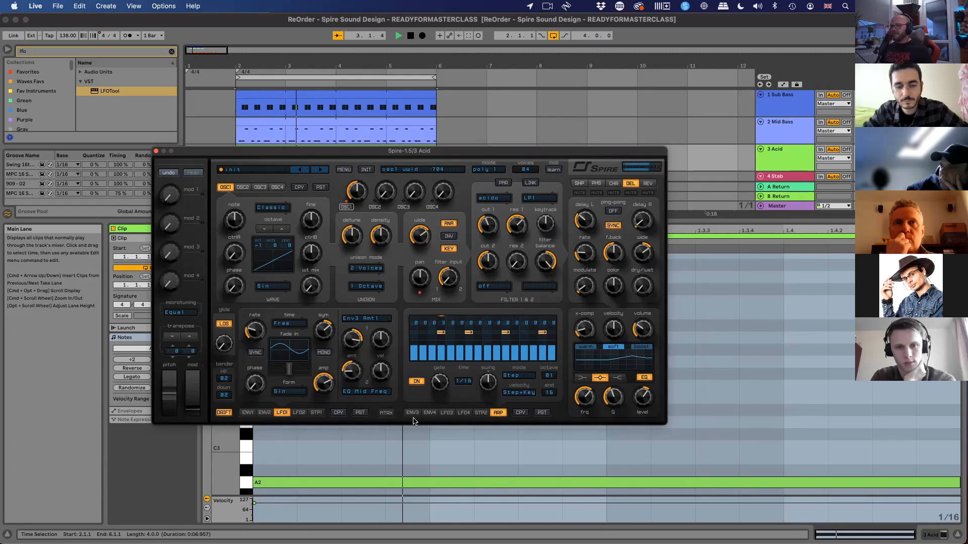
{"action": "key", "text": "space"}
{"action": "left_click", "coordinate": [367, 269]}
{"action": "left_click", "coordinate": [371, 281]}
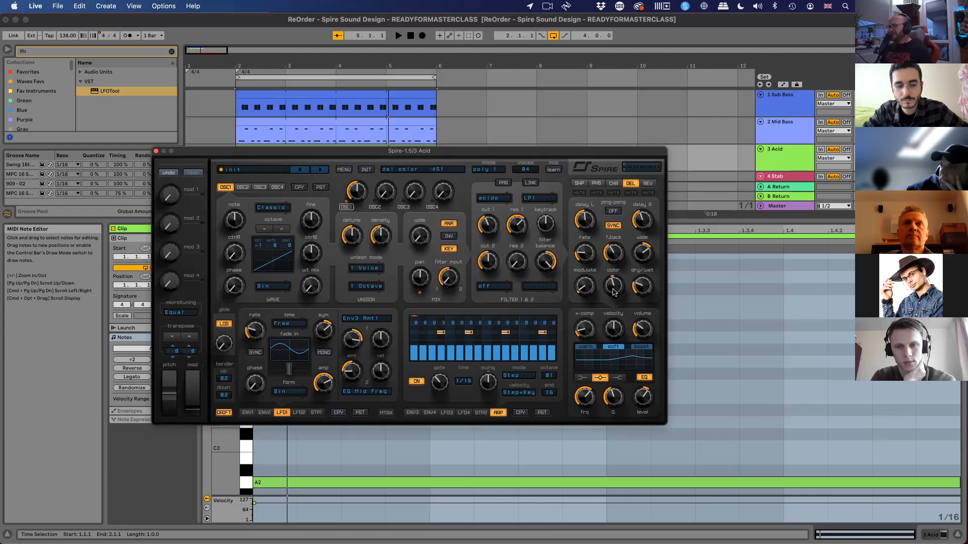
Adjust the delay's color and set its dry/wet to about 317 while the loop plays.
{"action": "key", "text": "space"}
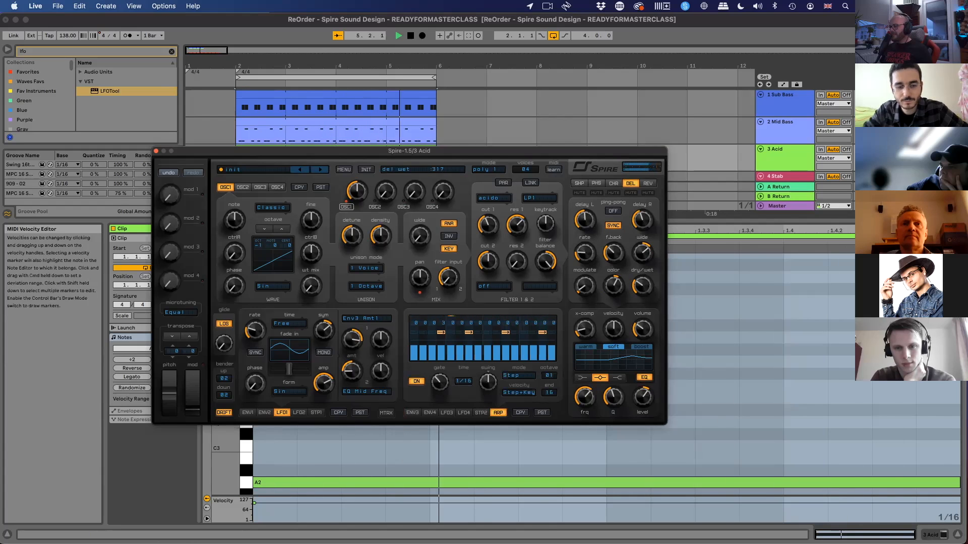
{"action": "left_click", "coordinate": [934, 534]}
{"action": "key", "text": "space"}
Copy the Mid Bass track's EQ Eight to the Acid track, moving its low cut to about 109 Hz and its boost to 2.06 kHz.
{"action": "left_click", "coordinate": [782, 132]}
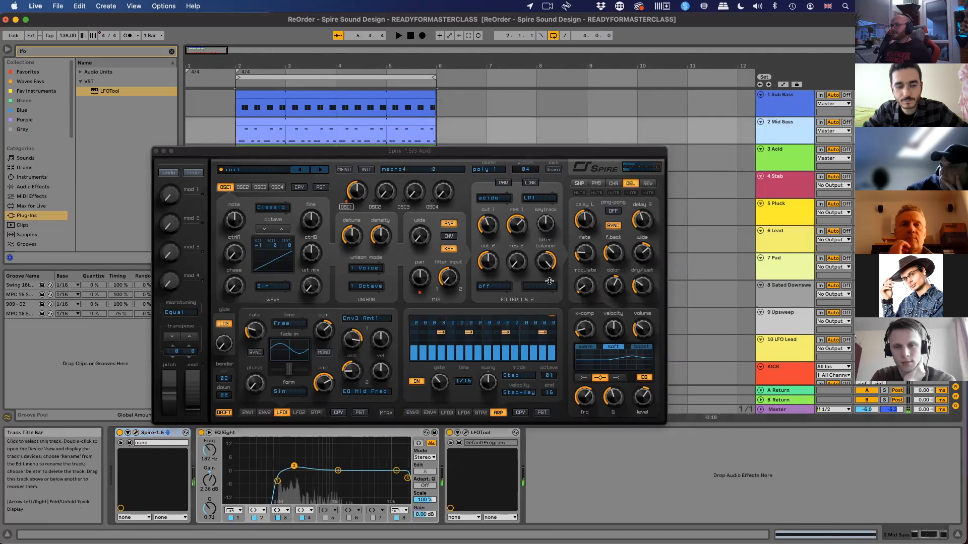
{"action": "left_click_drag", "start_coordinate": [394, 434], "coordinate": [785, 150]}
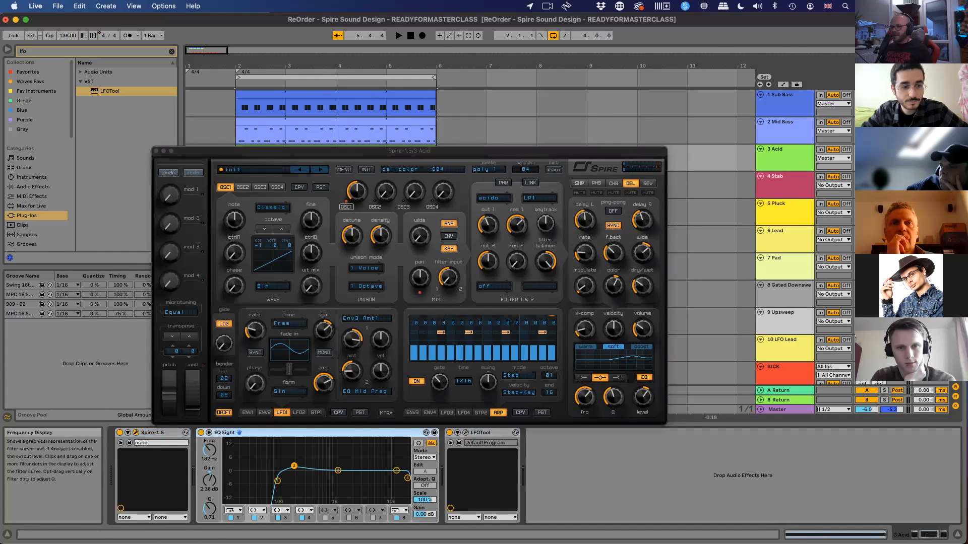
{"action": "key", "text": "space"}
{"action": "left_click_drag", "start_coordinate": [338, 471], "coordinate": [281, 483]}
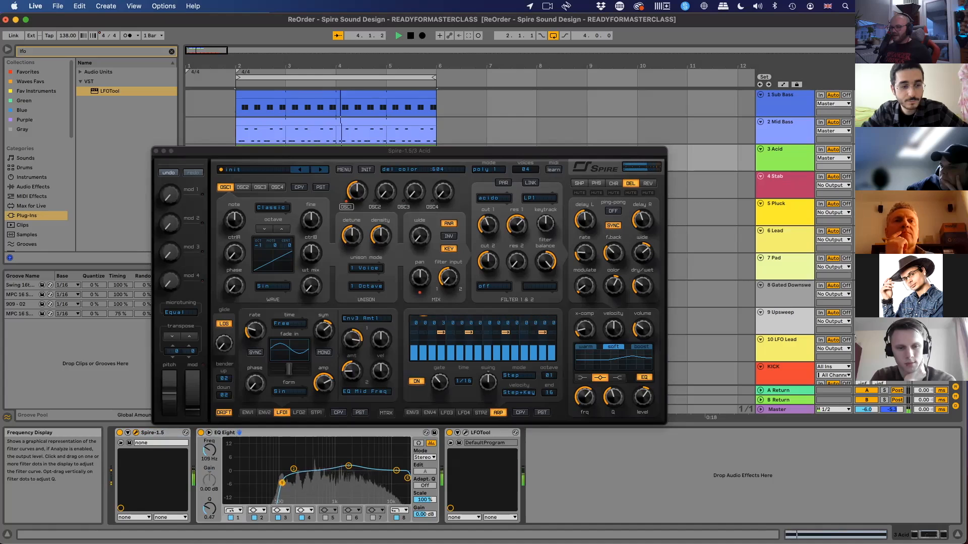
{"action": "left_click_drag", "start_coordinate": [349, 465], "coordinate": [353, 466]}
{"action": "key", "text": "space"}
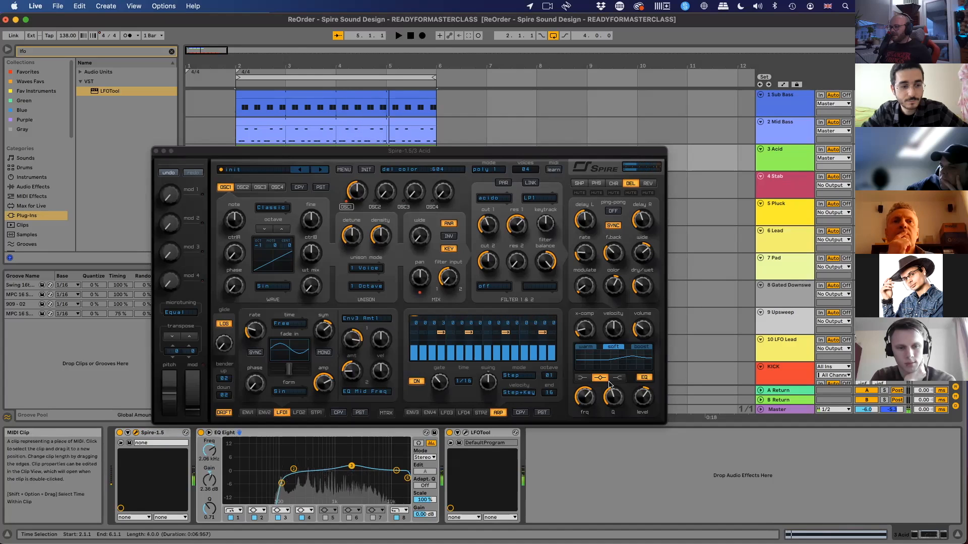
Adjust the low band's frequency and Q in Spire's EQ while the loop plays, and return to the mid band.
{"action": "left_click", "coordinate": [583, 378]}
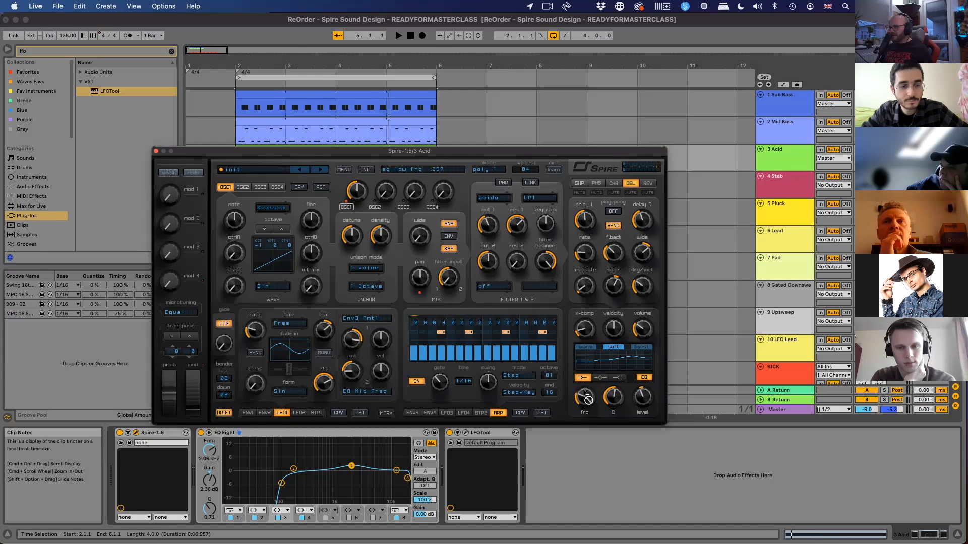
{"action": "key", "text": "space"}
{"action": "left_click_drag", "start_coordinate": [587, 398], "coordinate": [585, 395]}
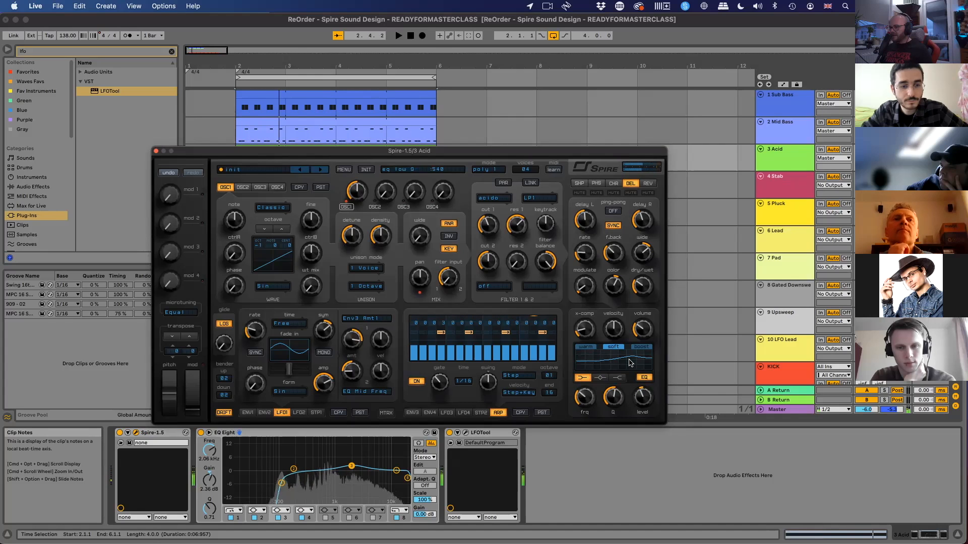
{"action": "left_click", "coordinate": [600, 377]}
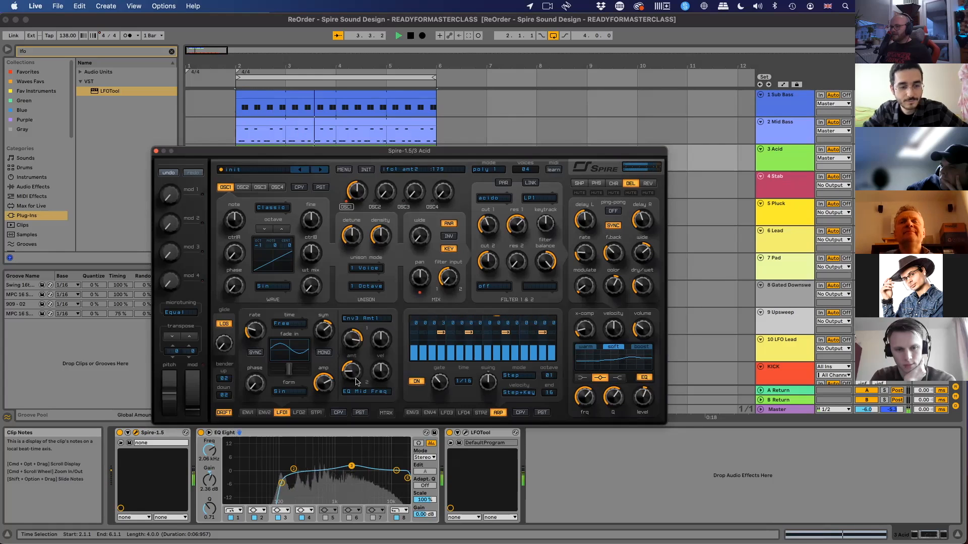
{"action": "key", "text": "space"}
Listen to the Acid track in the full loop with the synth closed, and lower Spire's output volume.
{"action": "left_click", "coordinate": [156, 150]}
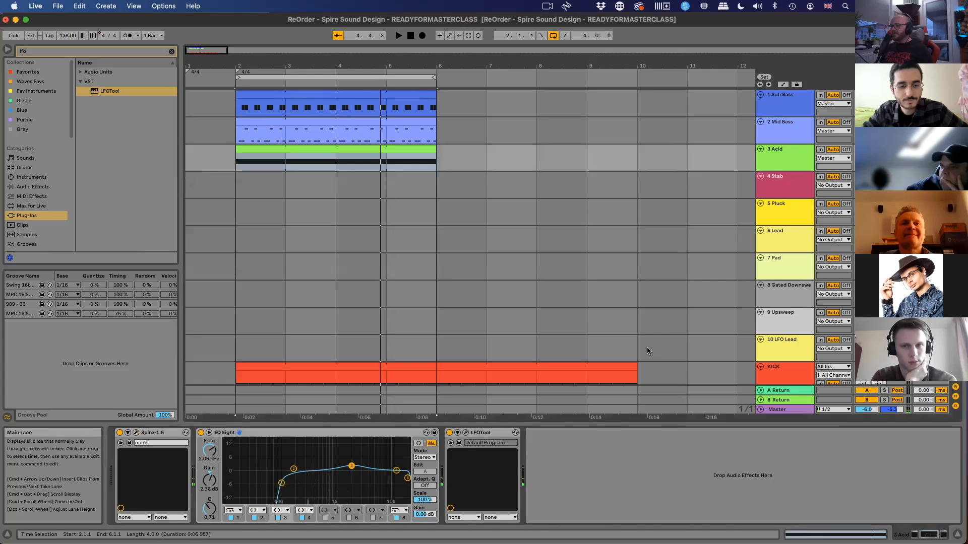
{"action": "key", "text": "space"}
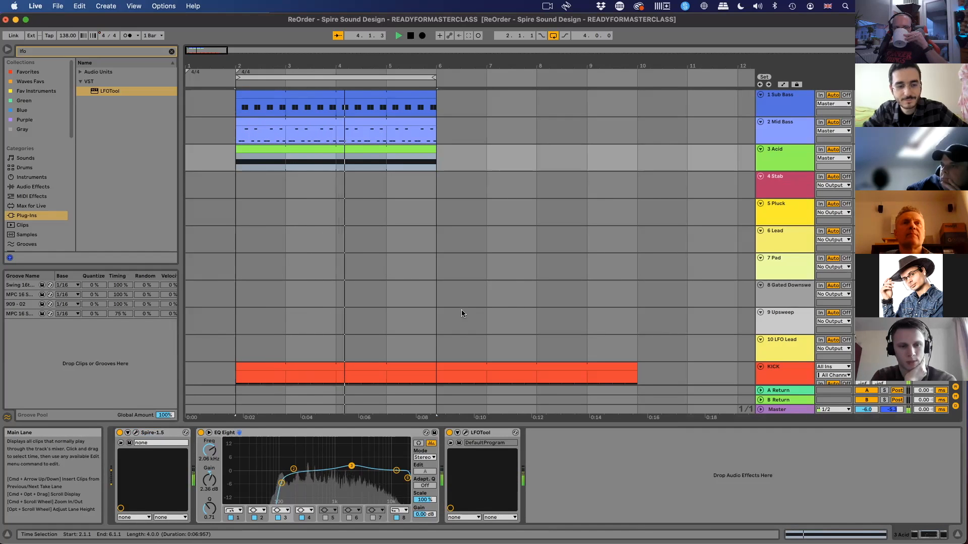
{"action": "left_click", "coordinate": [800, 149]}
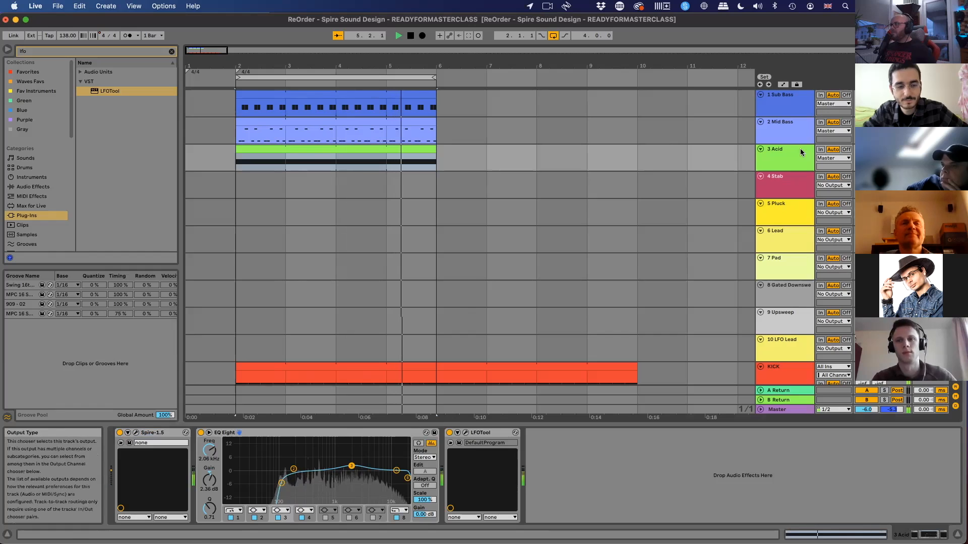
{"action": "left_click", "coordinate": [136, 433]}
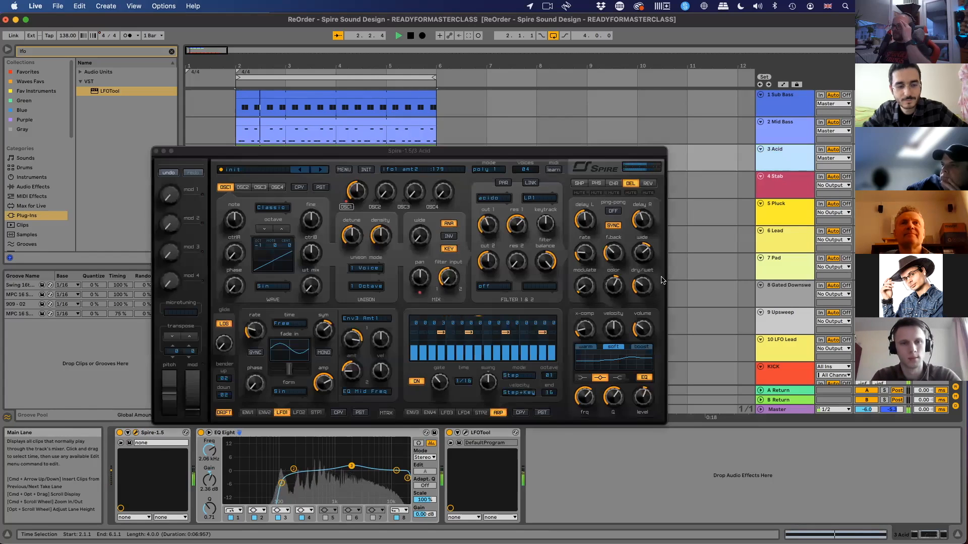
{"action": "left_click", "coordinate": [648, 331]}
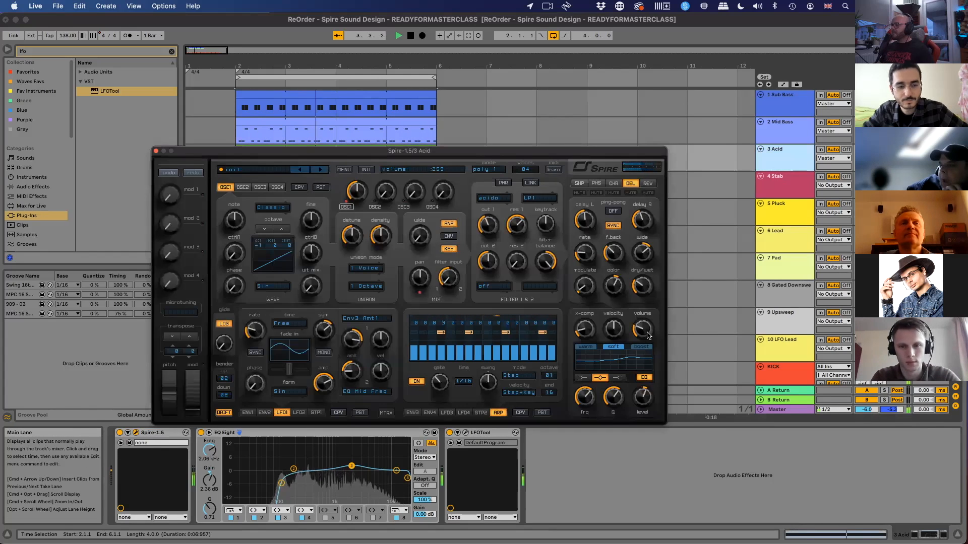
{"action": "left_click_drag", "start_coordinate": [647, 335], "coordinate": [649, 338]}
Set the arpeggiator velocities of steps 1, 5, 9 and 13 to zero and move the first hold one step earlier.
{"action": "key", "text": "space"}
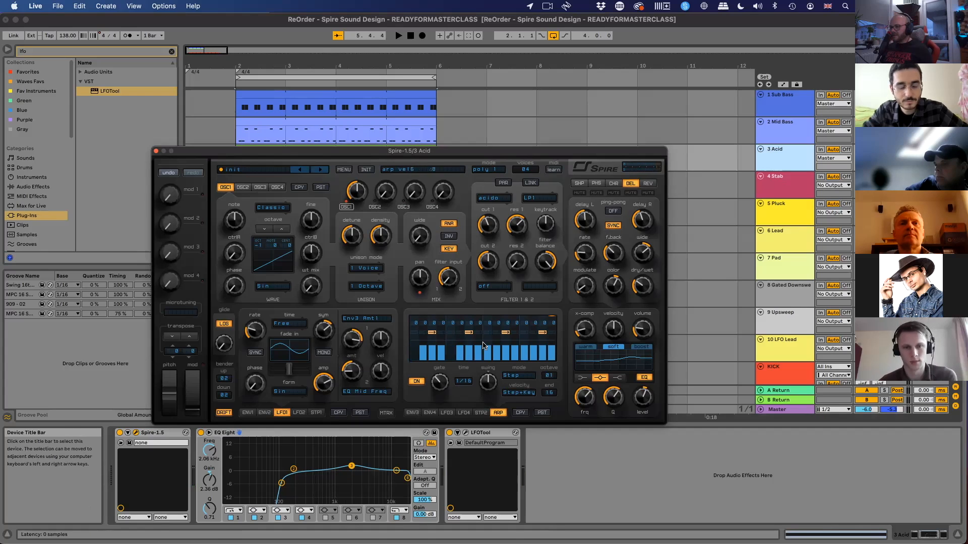
{"action": "left_click_drag", "start_coordinate": [487, 411], "coordinate": [487, 411]}
{"action": "key", "text": "space"}
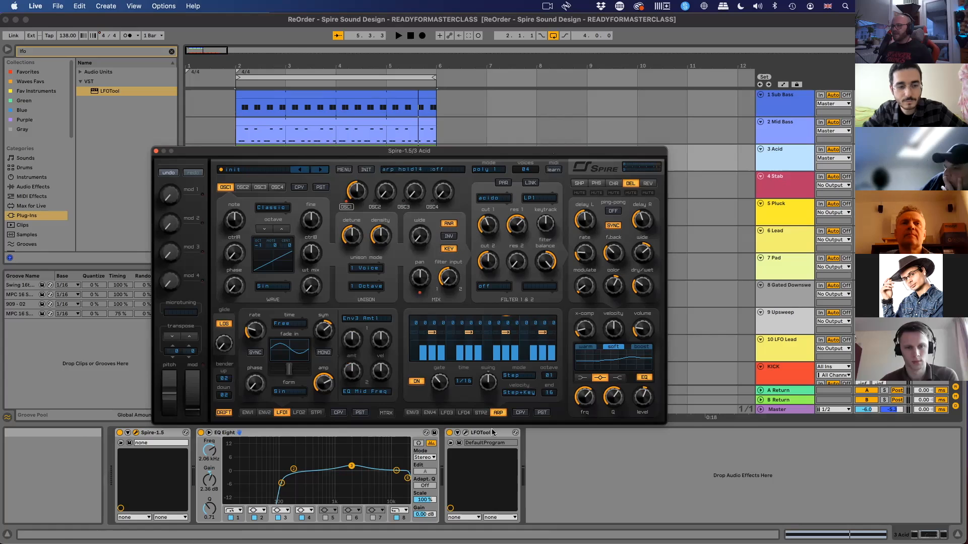
Adjust filter 1's cutoff and envelope 3's amount on Cutoff 1 while the loop plays.
{"action": "left_click", "coordinate": [412, 412]}
{"action": "key", "text": "space"}
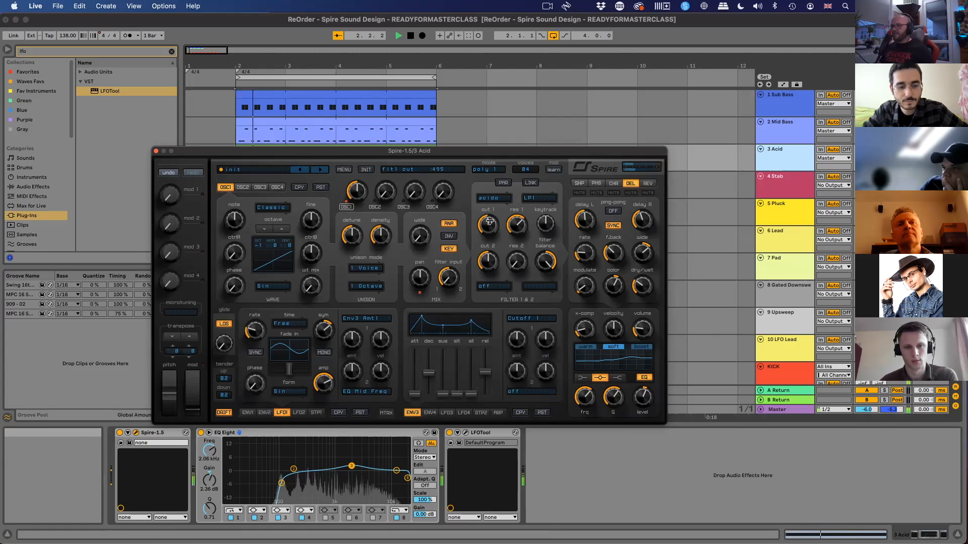
{"action": "mouse_move", "coordinate": [489, 222]}
{"action": "left_mouse_down"}
{"action": "mouse_move", "coordinate": [491, 211]}
{"action": "mouse_move", "coordinate": [491, 223]}
{"action": "left_mouse_up"}
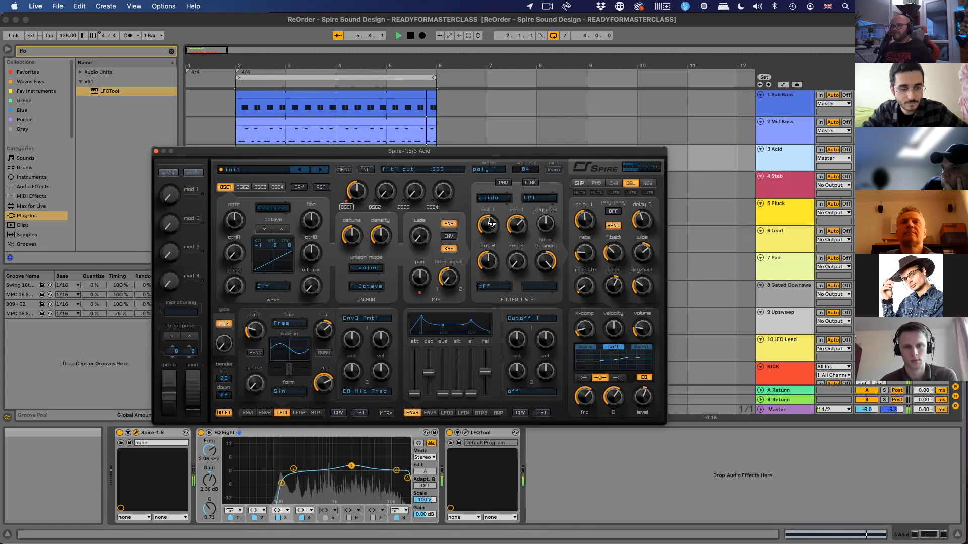
{"action": "key", "text": "space"}
{"action": "left_click", "coordinate": [516, 338]}
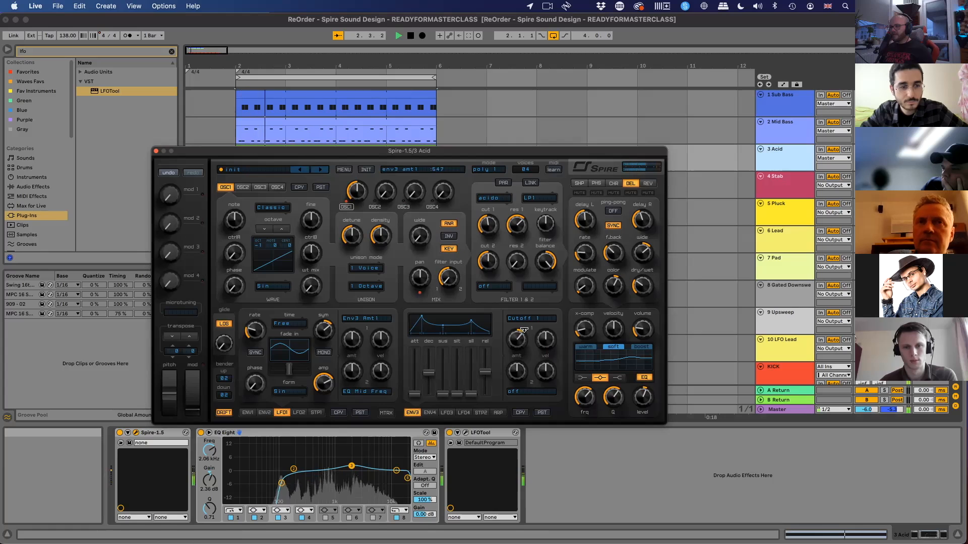
{"action": "mouse_move", "coordinate": [487, 225]}
{"action": "left_mouse_down"}
{"action": "mouse_move", "coordinate": [491, 245]}
{"action": "mouse_move", "coordinate": [490, 231]}
{"action": "left_mouse_up"}
{"action": "key", "text": "space"}
Raise filter 1's resonance and readjust envelope 3's amount on Cutoff 1 in the playing loop.
{"action": "left_click", "coordinate": [515, 226]}
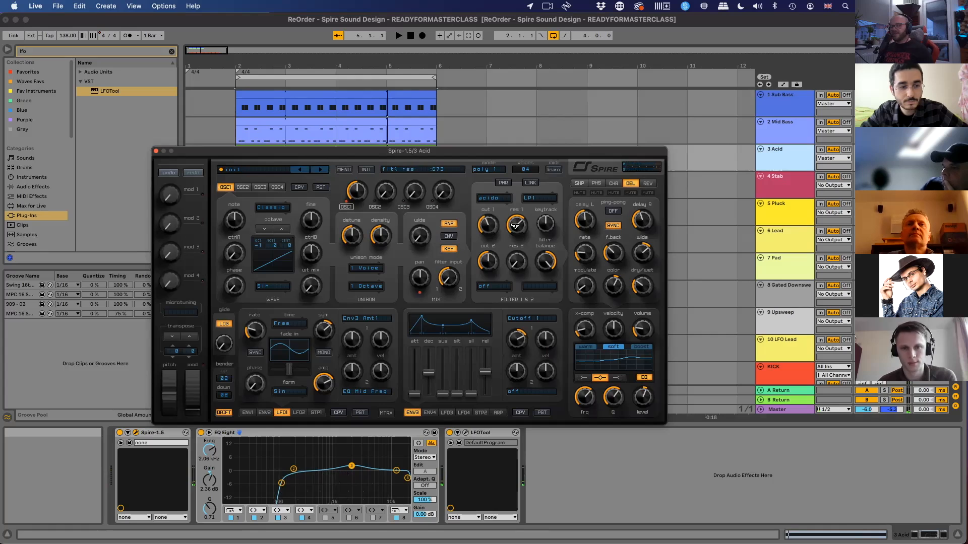
{"action": "key", "text": "space"}
{"action": "left_click_drag", "start_coordinate": [515, 226], "coordinate": [500, 215]}
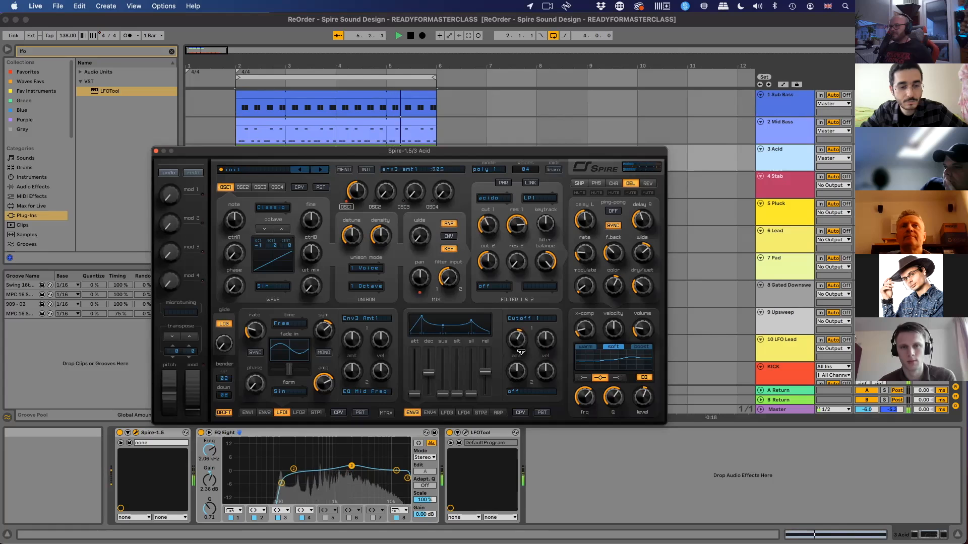
Restore full velocity on the muted arpeggiator steps, add a hold at step 5, and audition the pattern.
{"action": "left_click", "coordinate": [498, 413]}
{"action": "key", "text": "space"}
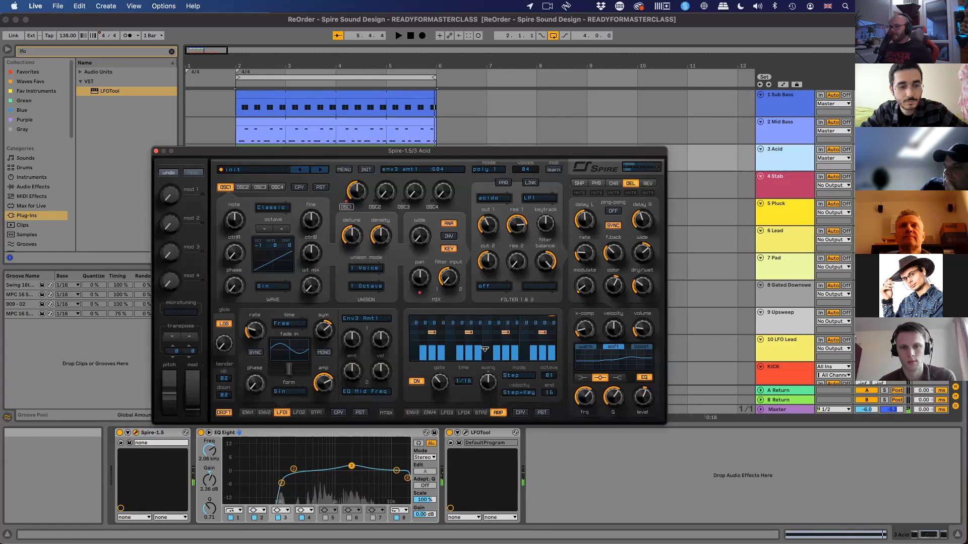
{"action": "left_click", "coordinate": [432, 332]}
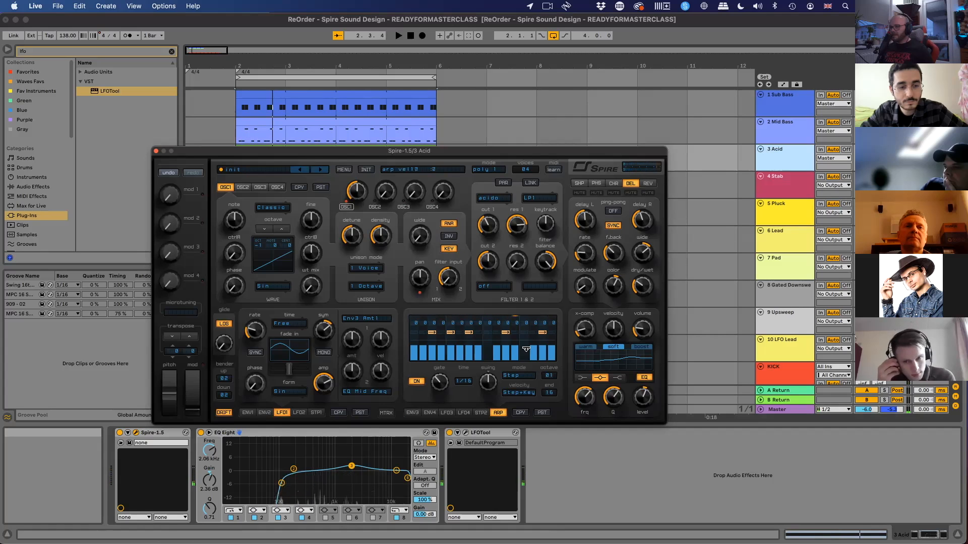
{"action": "key", "text": "space"}
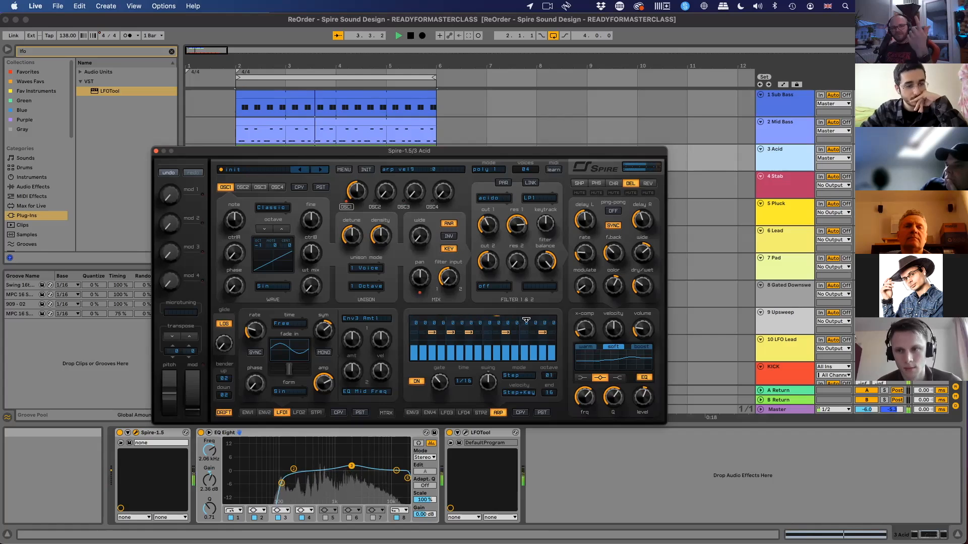
{"action": "key", "text": "space"}
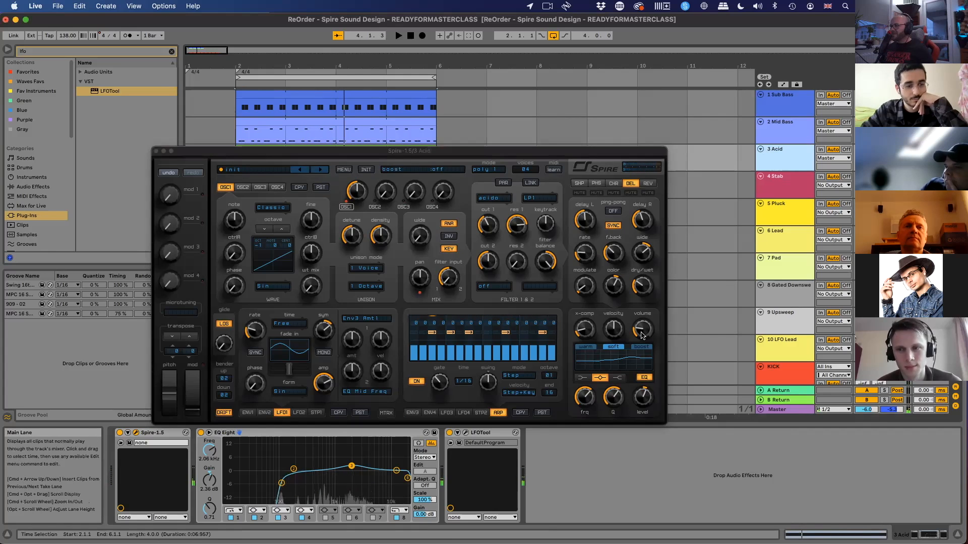
Open LFOTool on the Acid track, lower the starting point of its volume curve and play the loop.
{"action": "left_click", "coordinate": [465, 432]}
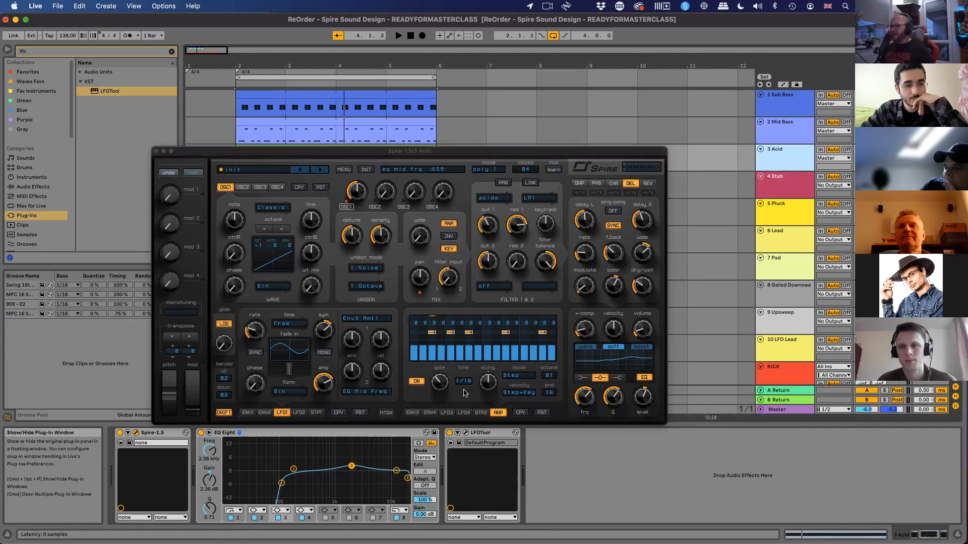
{"action": "left_click_drag", "start_coordinate": [285, 292], "coordinate": [283, 305]}
{"action": "key", "text": "space"}
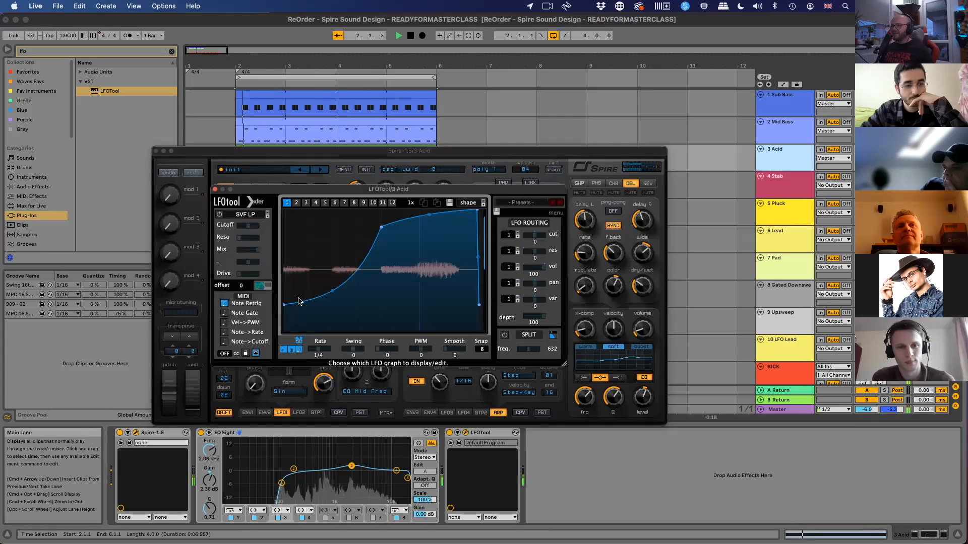